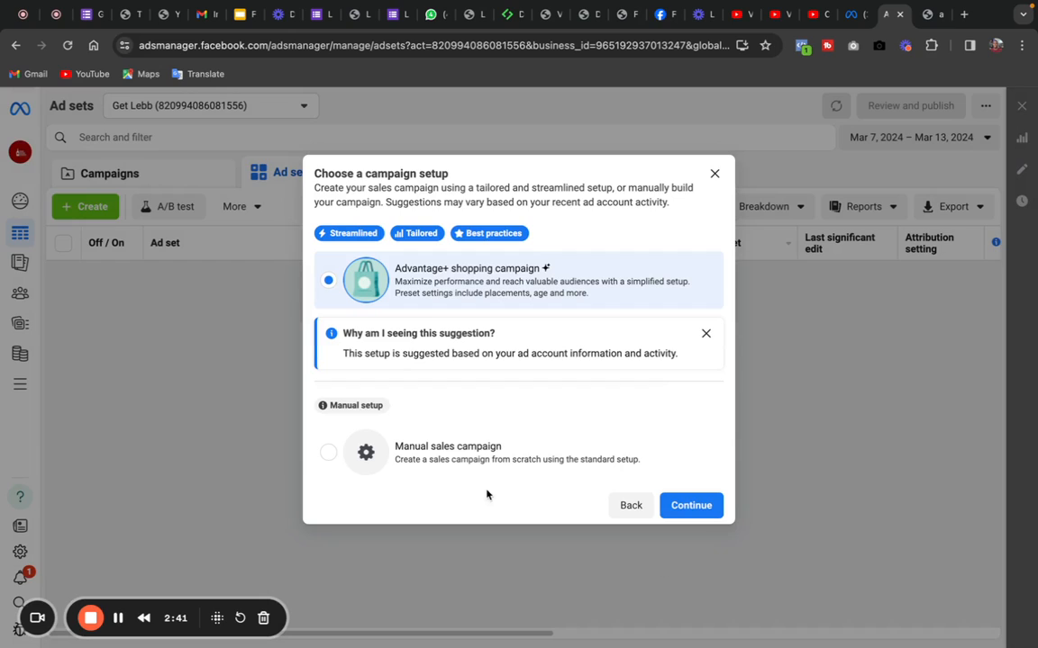
- Create a sales campaign with the manual setup and name it Ad Tutorial Example
{"action": "left_click", "coordinate": [434, 464]}
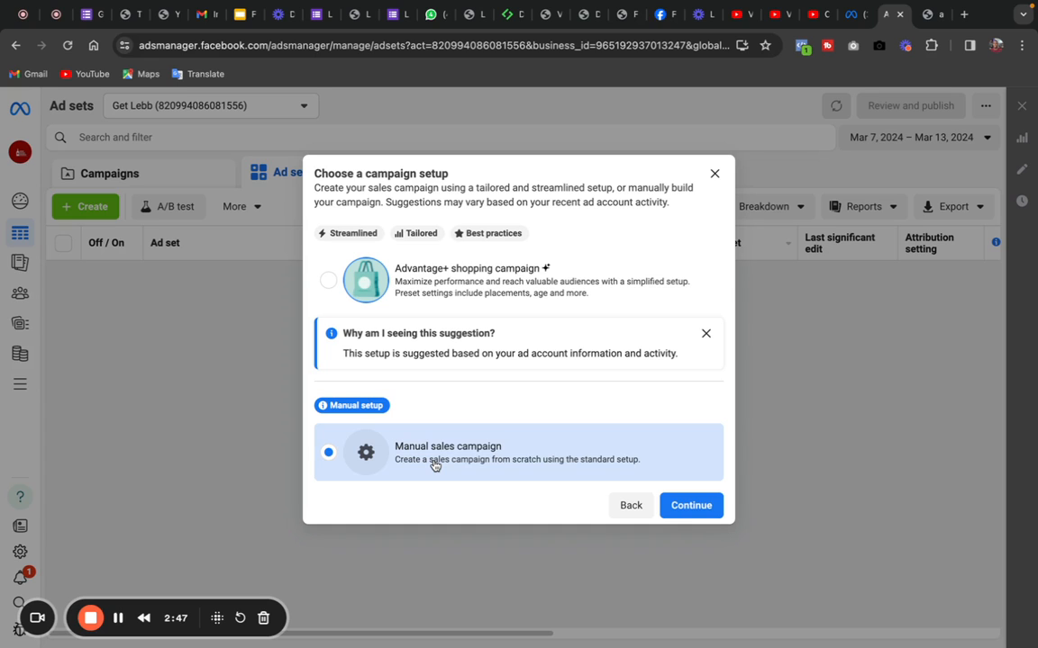
{"action": "left_click", "coordinate": [688, 512]}
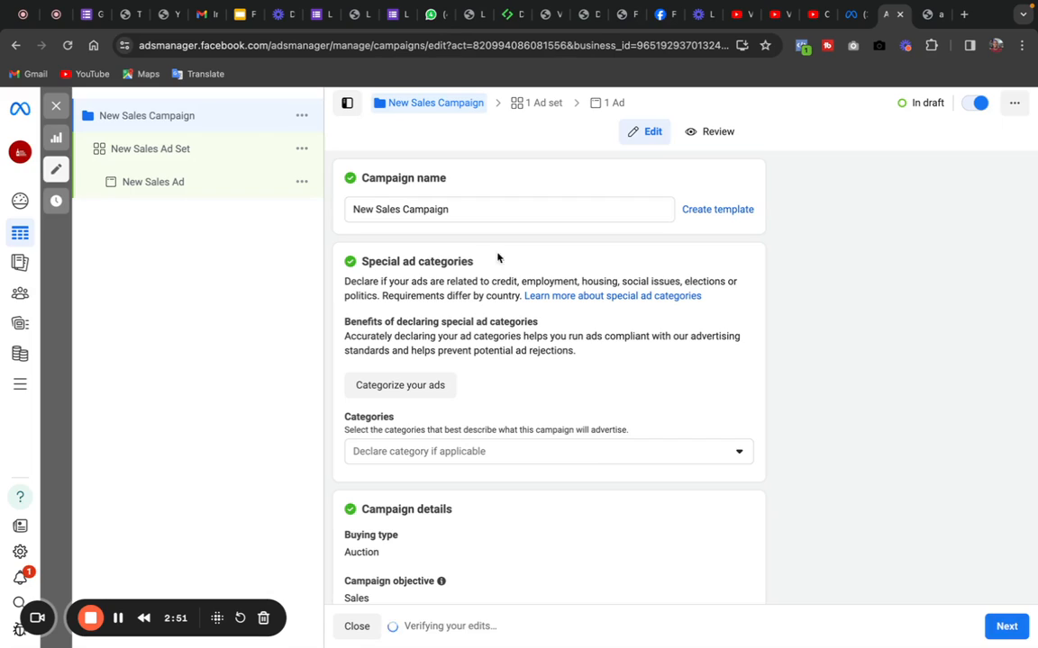
{"action": "triple_click", "coordinate": [449, 210]}
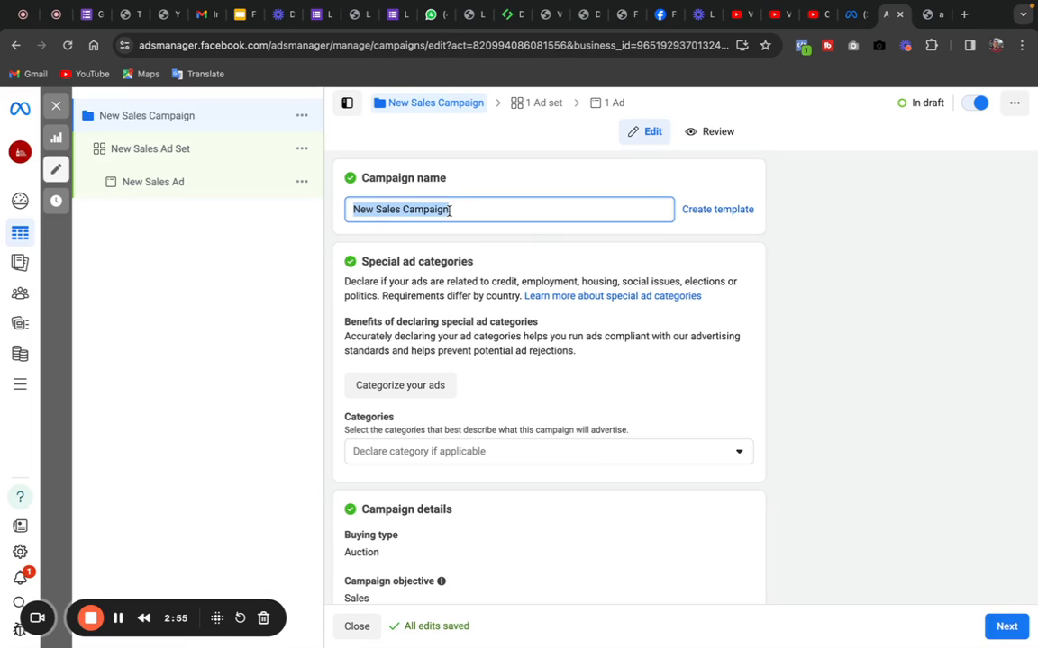
{"action": "type", "text": "Ad Tu"}
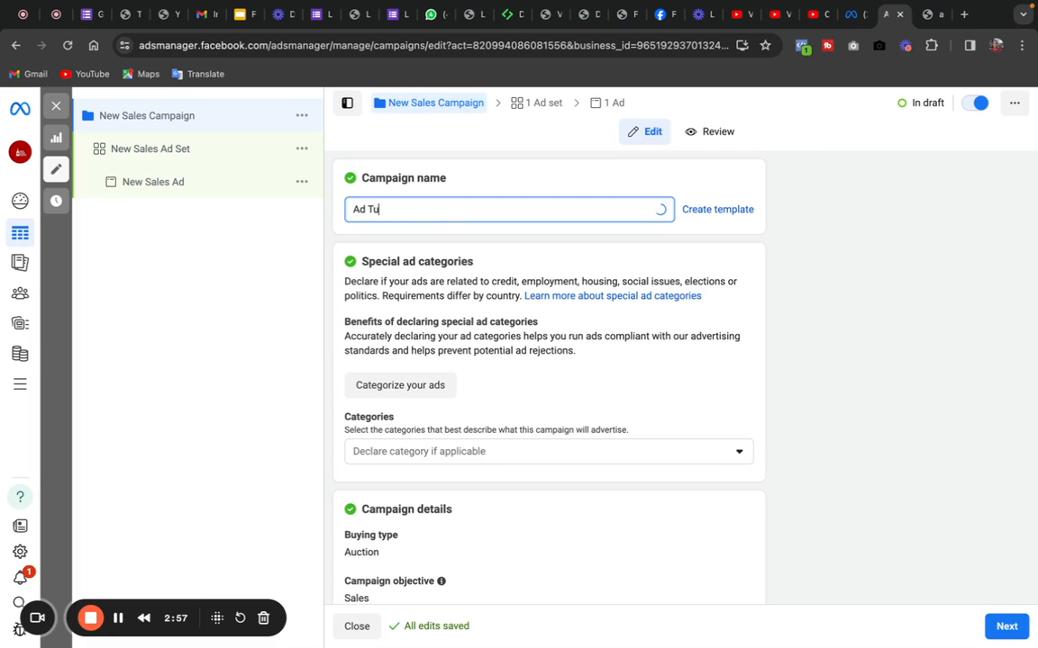
{"action": "type", "text": "torial Example"}
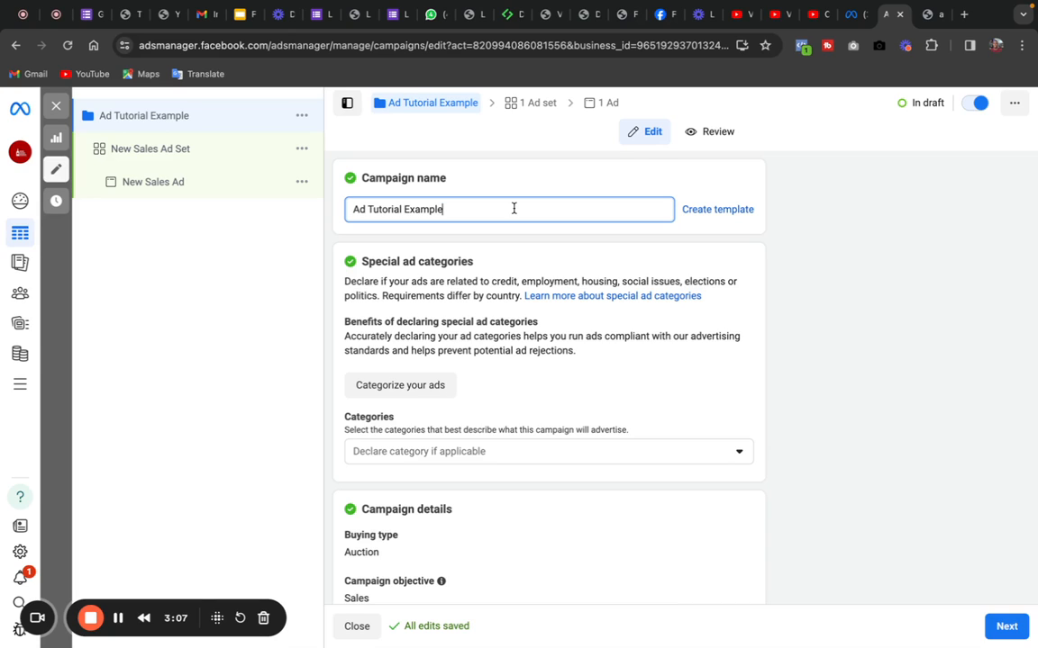
{"action": "left_click", "coordinate": [511, 177]}
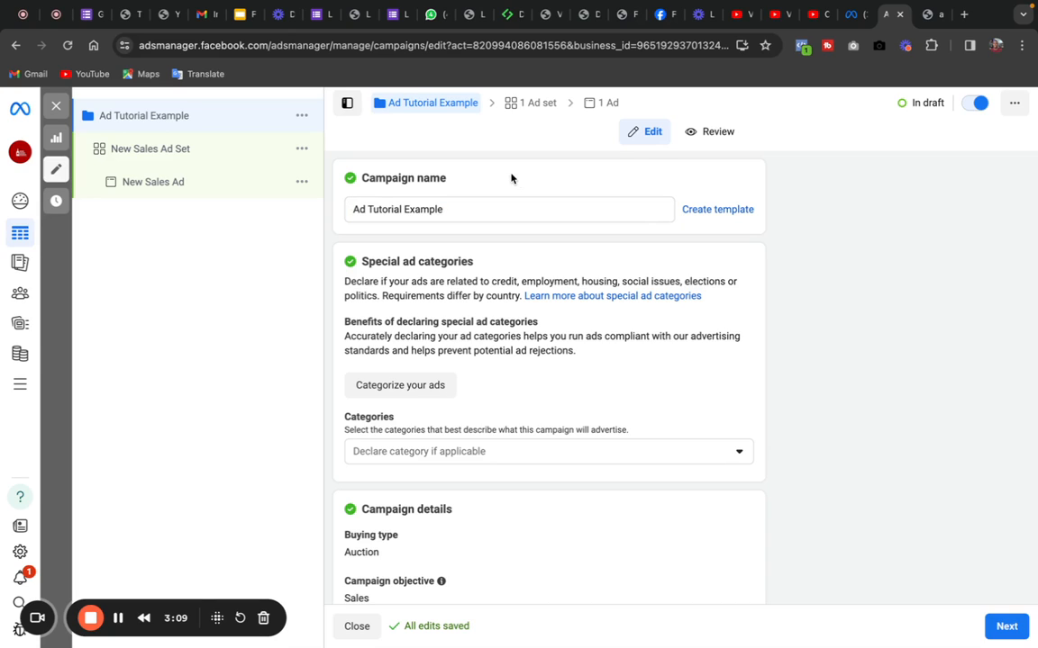
- Review the available special ad categories for the campaign without declaring any
{"action": "left_click_drag", "start_coordinate": [762, 345], "coordinate": [749, 616]}
{"action": "left_click", "coordinate": [847, 237]}
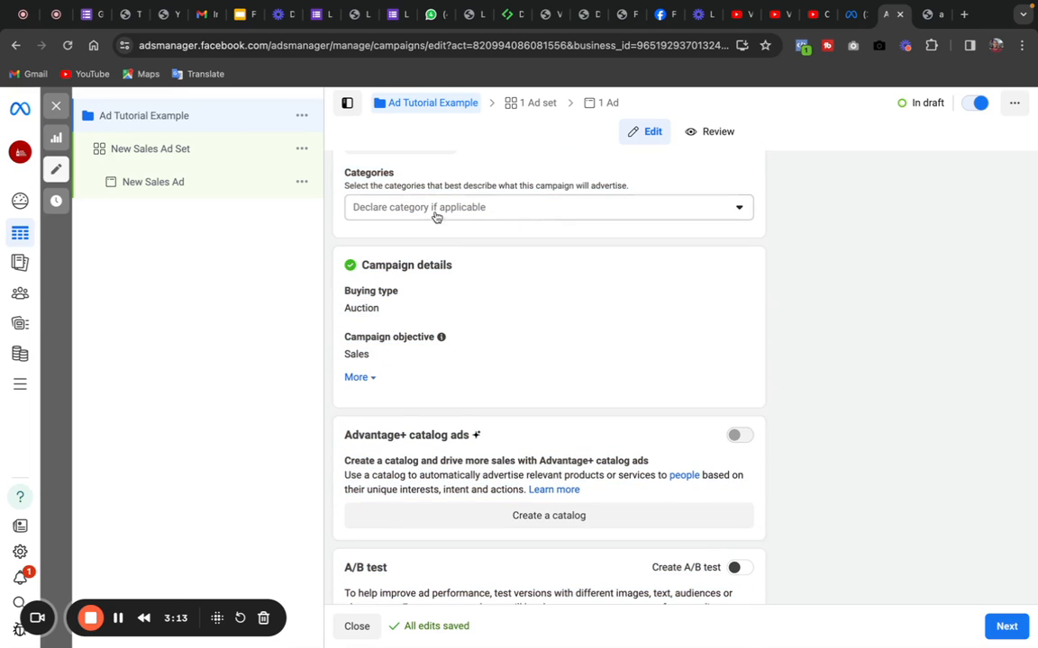
{"action": "left_click", "coordinate": [558, 207]}
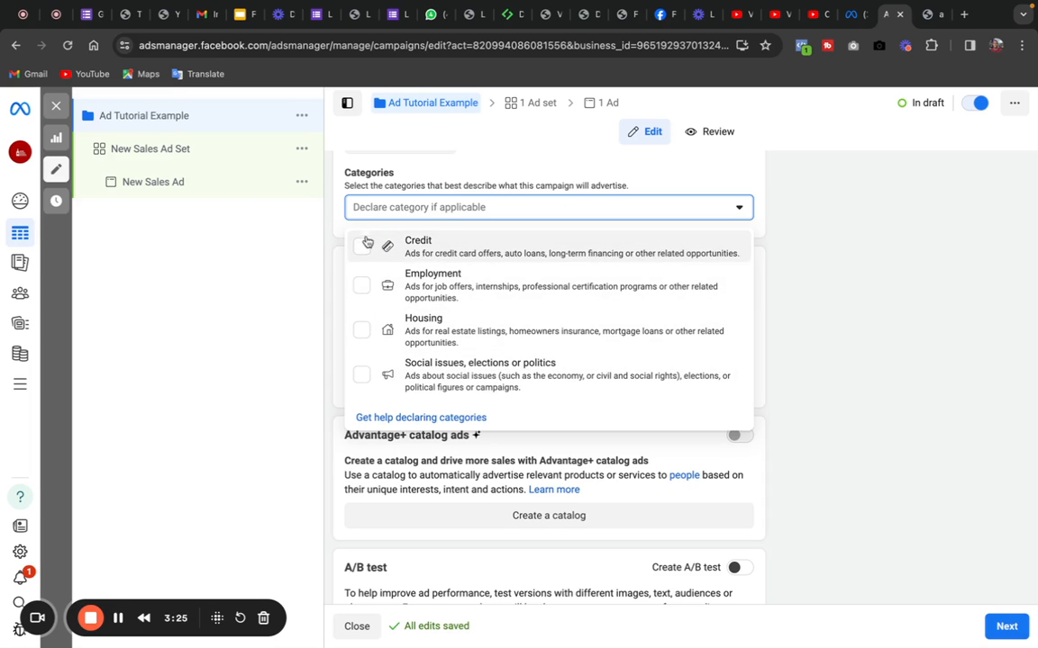
{"action": "left_click", "coordinate": [769, 261]}
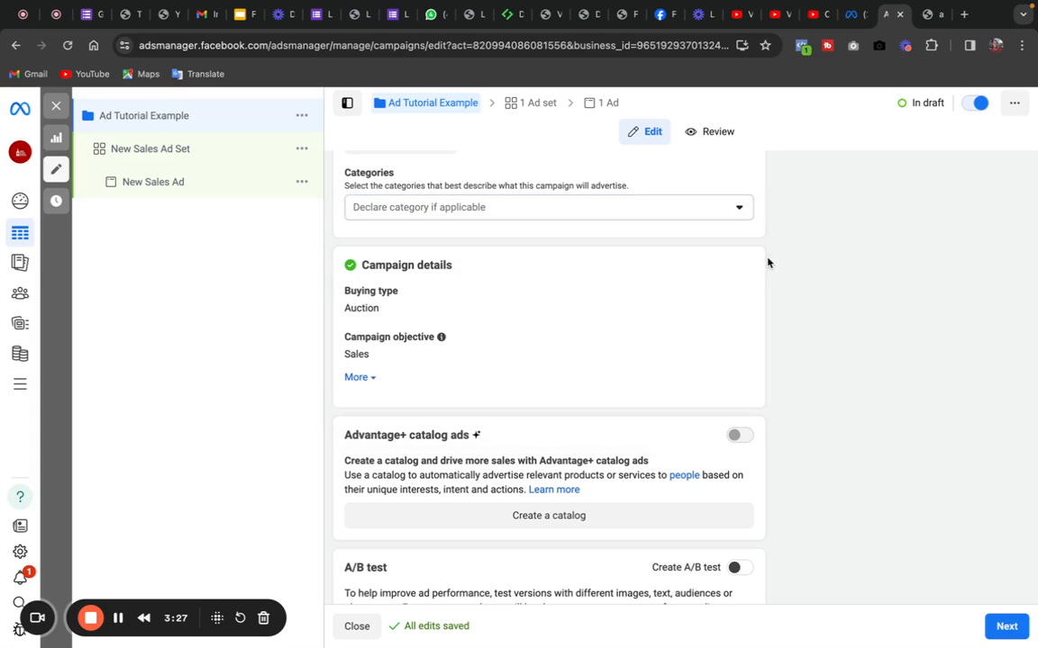
- Open the New Sales Ad Set, try Website as the conversion location, and settle on Messaging apps
{"action": "left_click", "coordinate": [143, 159]}
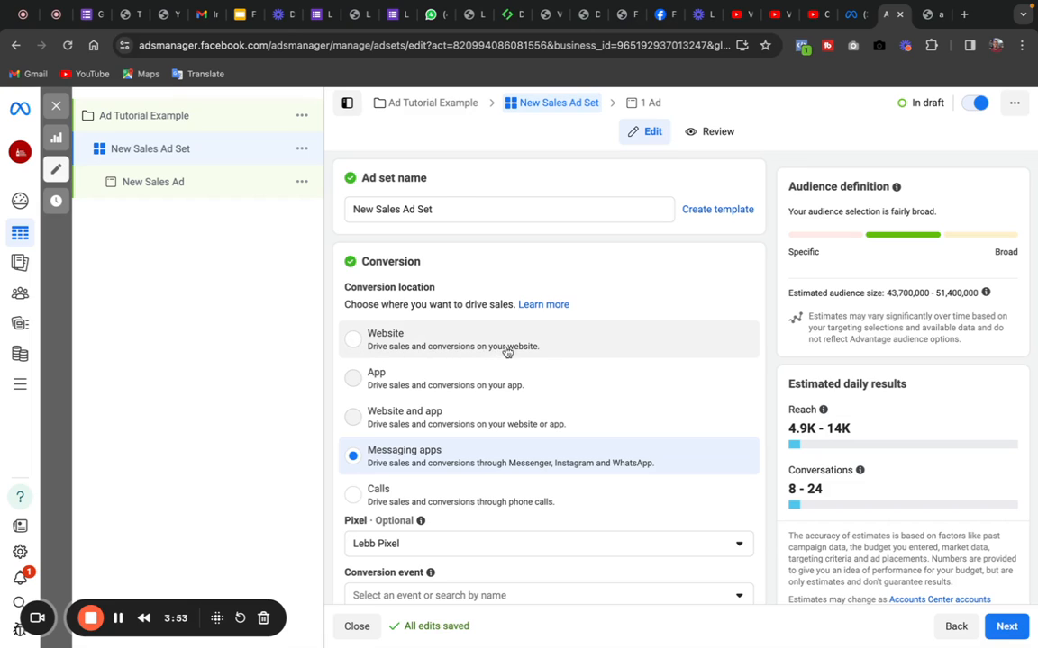
{"action": "left_click", "coordinate": [354, 340]}
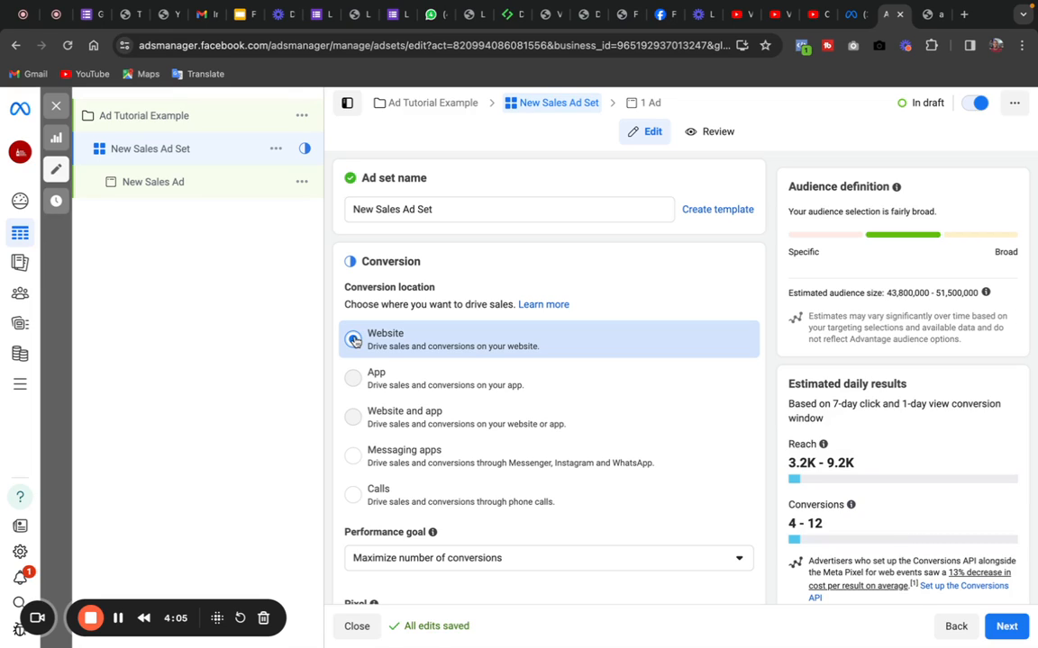
{"action": "left_click", "coordinate": [354, 458]}
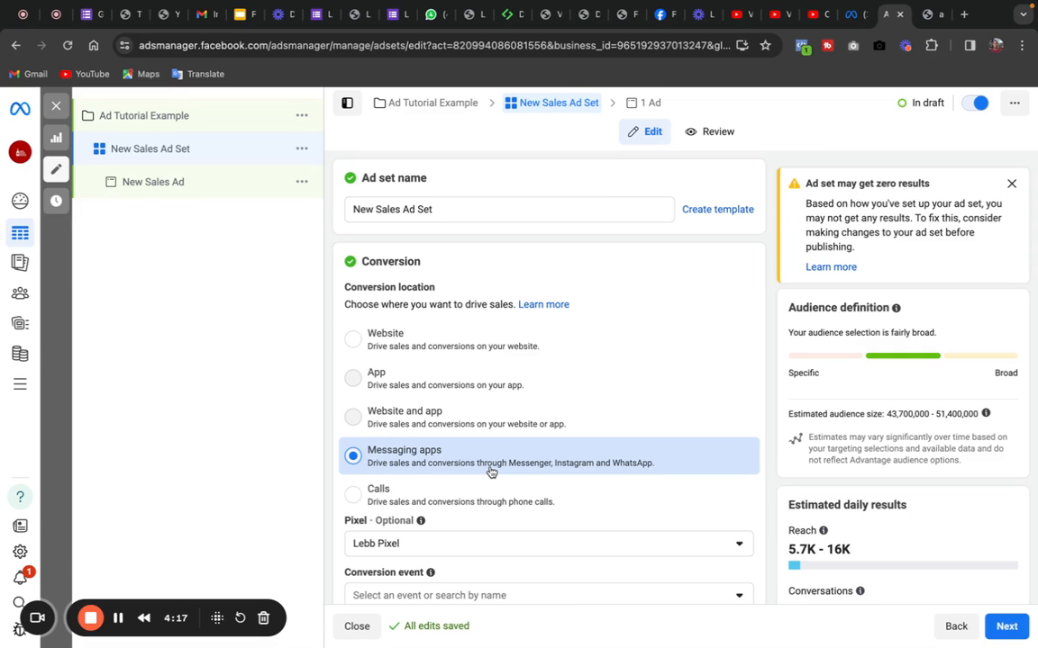
- Look through the Facebook Pages available for the ad set, keeping the current Page
{"action": "left_click_drag", "start_coordinate": [721, 443], "coordinate": [745, 269]}
{"action": "left_click", "coordinate": [767, 424]}
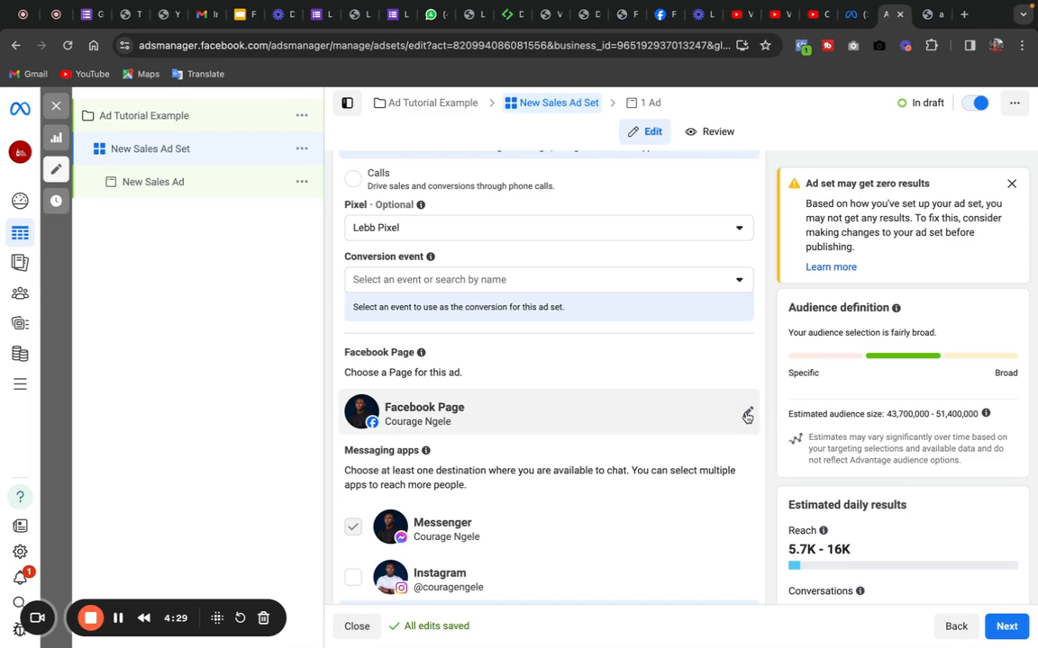
{"action": "left_click", "coordinate": [748, 415]}
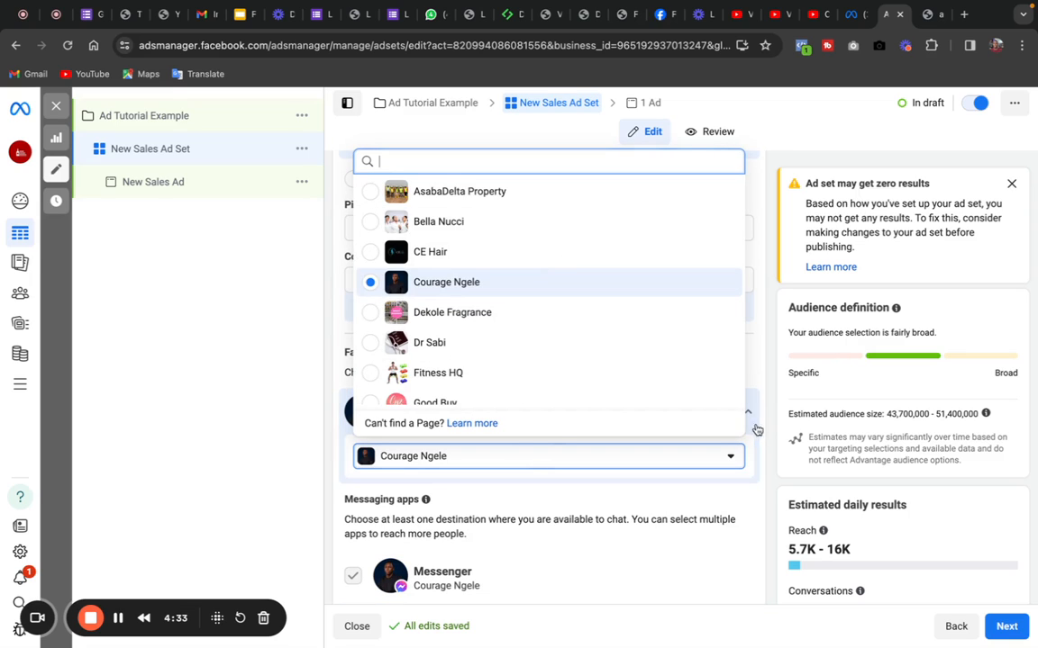
{"action": "left_click", "coordinate": [765, 413]}
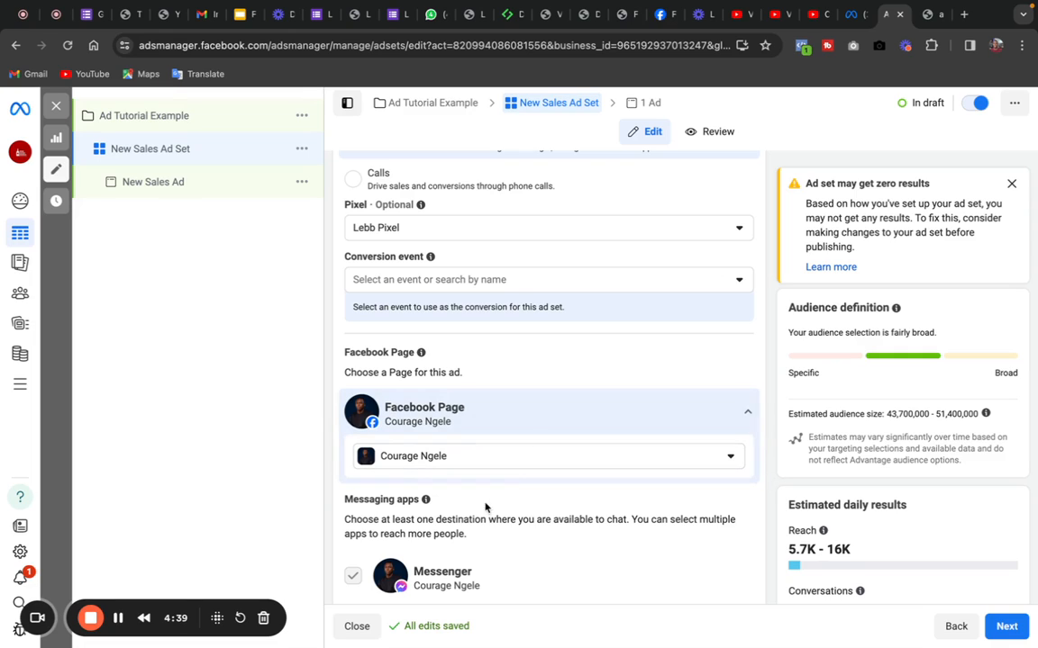
- Make Instagram the ad set's only messaging destination by enabling it and disabling Messenger
{"action": "left_click_drag", "start_coordinate": [672, 363], "coordinate": [658, 611]}
{"action": "left_click", "coordinate": [767, 407]}
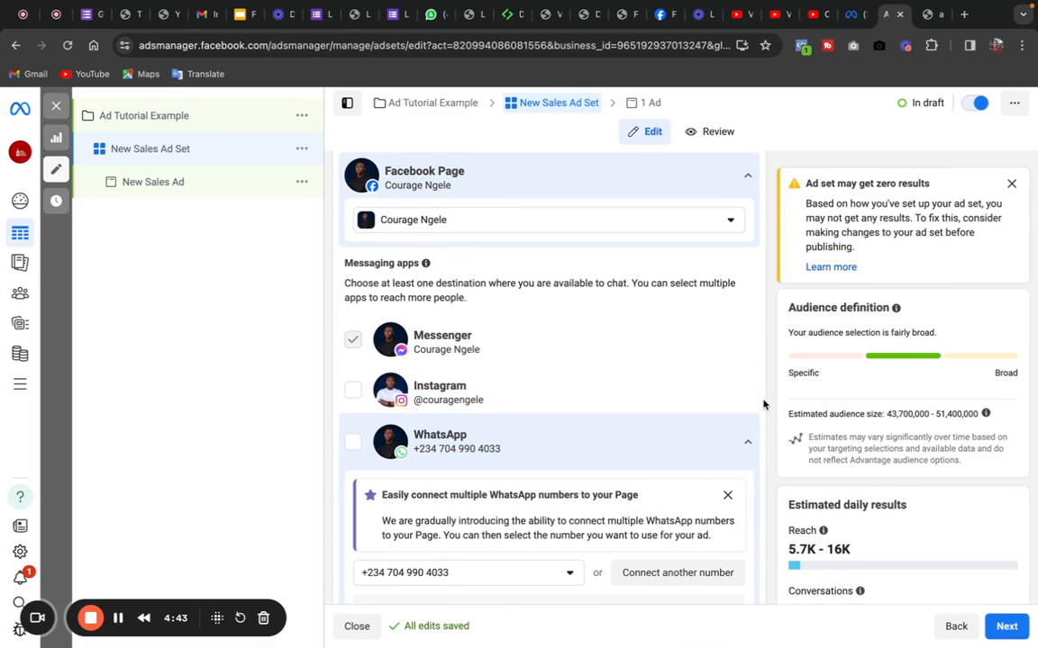
{"action": "left_click", "coordinate": [352, 391]}
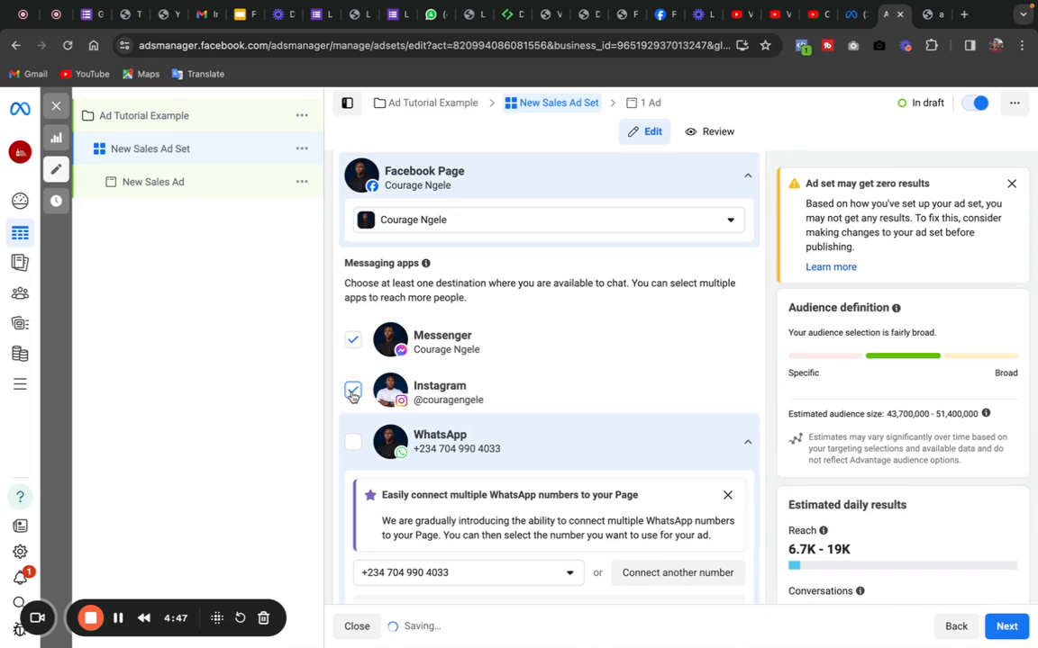
{"action": "left_click", "coordinate": [352, 339]}
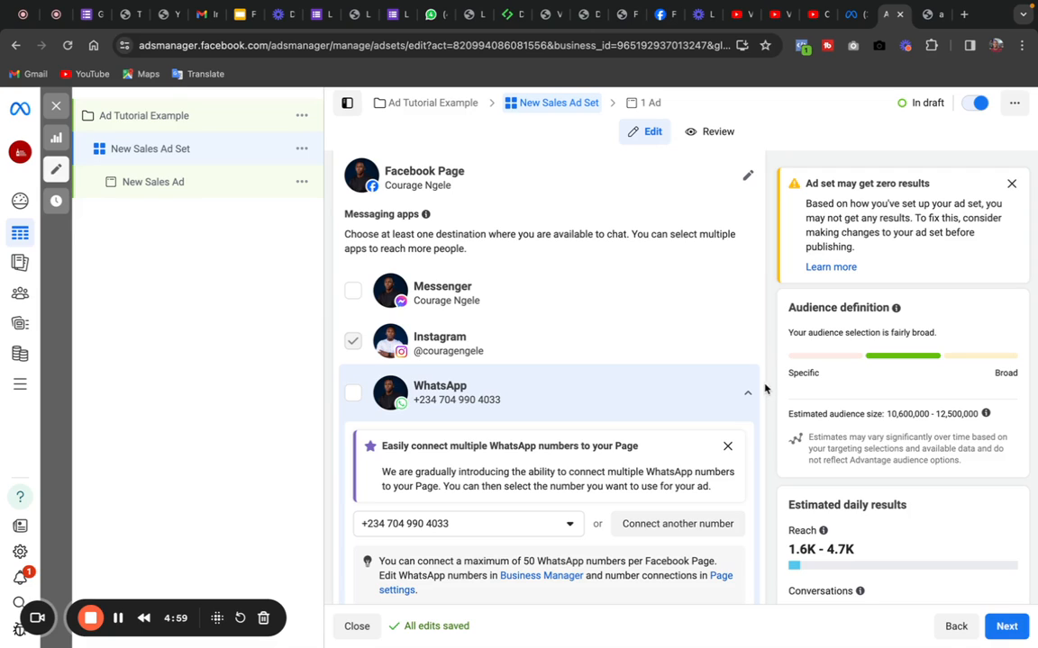
- Set the ad set's daily budget to ₦5,000
{"action": "left_click_drag", "start_coordinate": [685, 372], "coordinate": [736, 605]}
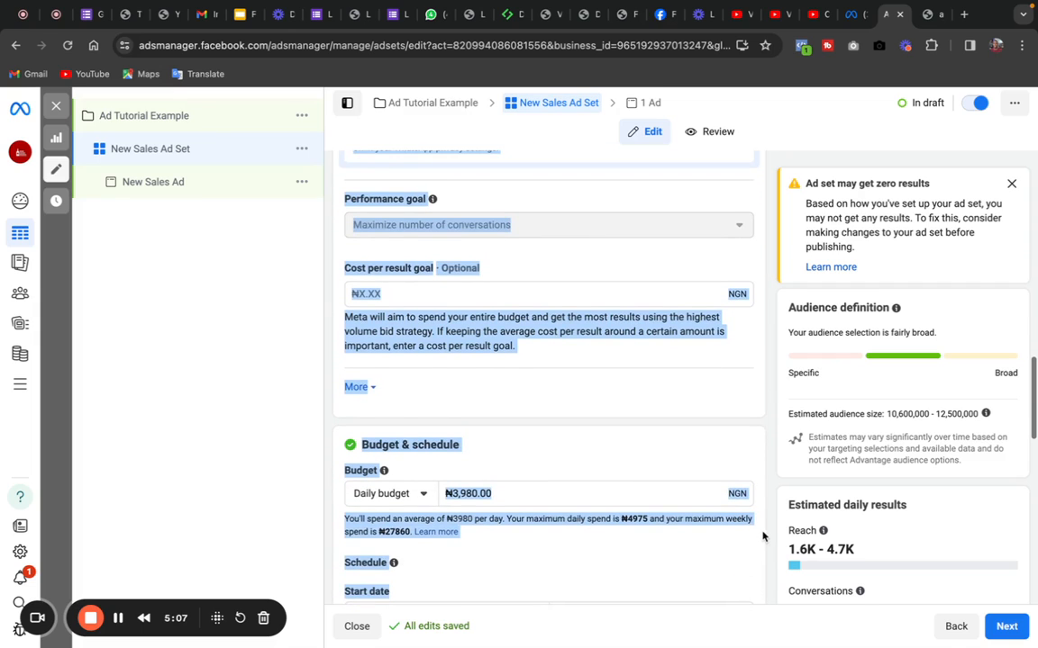
{"action": "left_click", "coordinate": [756, 535]}
{"action": "double_click", "coordinate": [469, 493]}
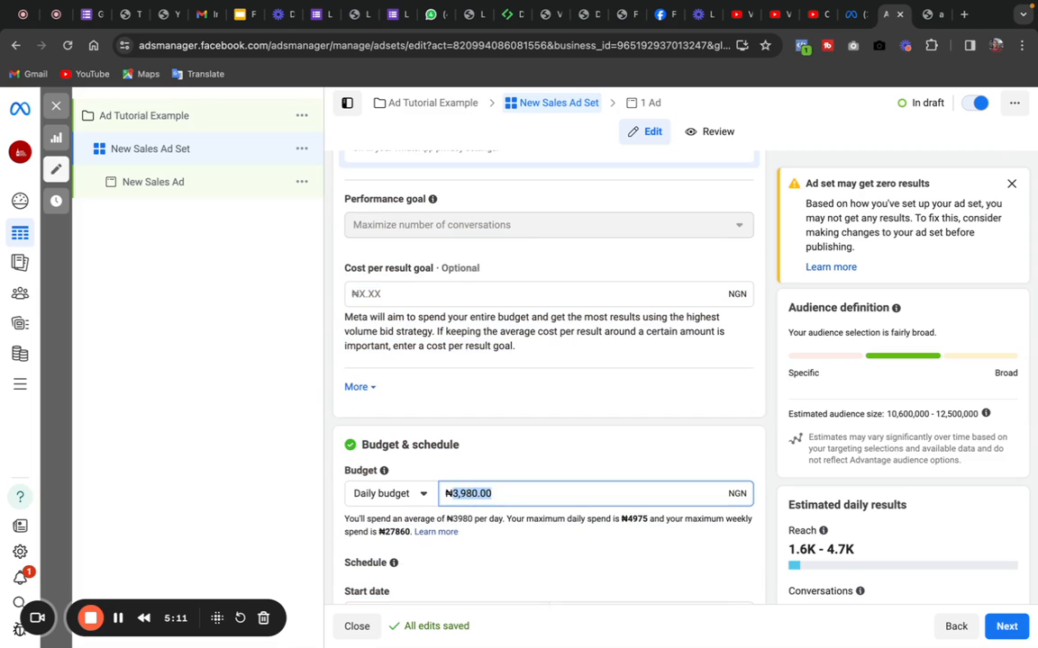
{"action": "type", "text": "5,00"}
{"action": "type", "text": "0"}
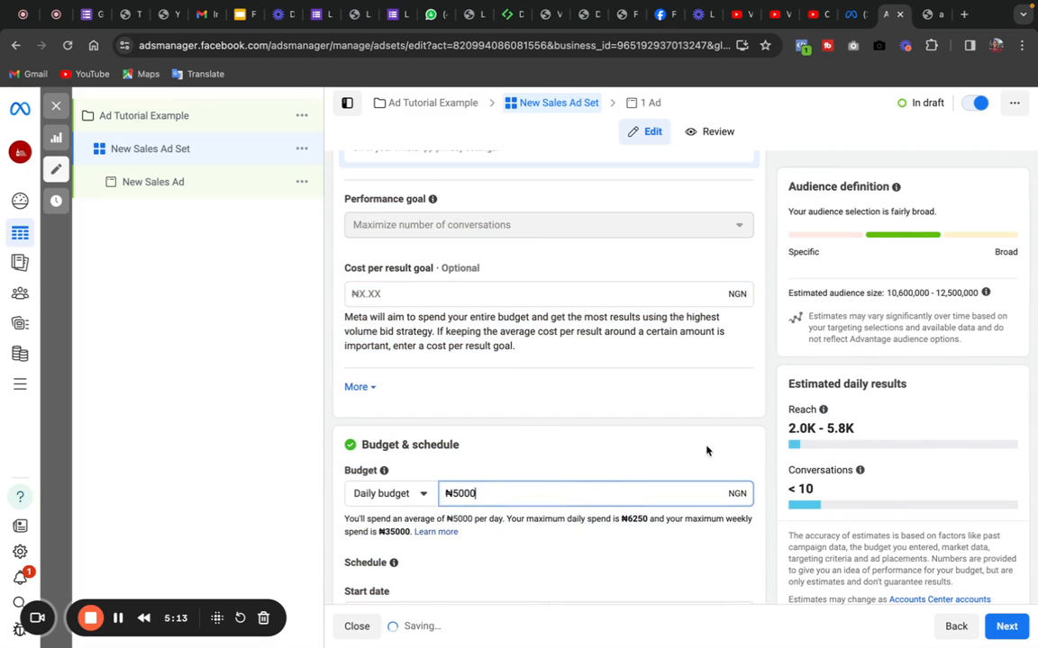
{"action": "left_click", "coordinate": [757, 448]}
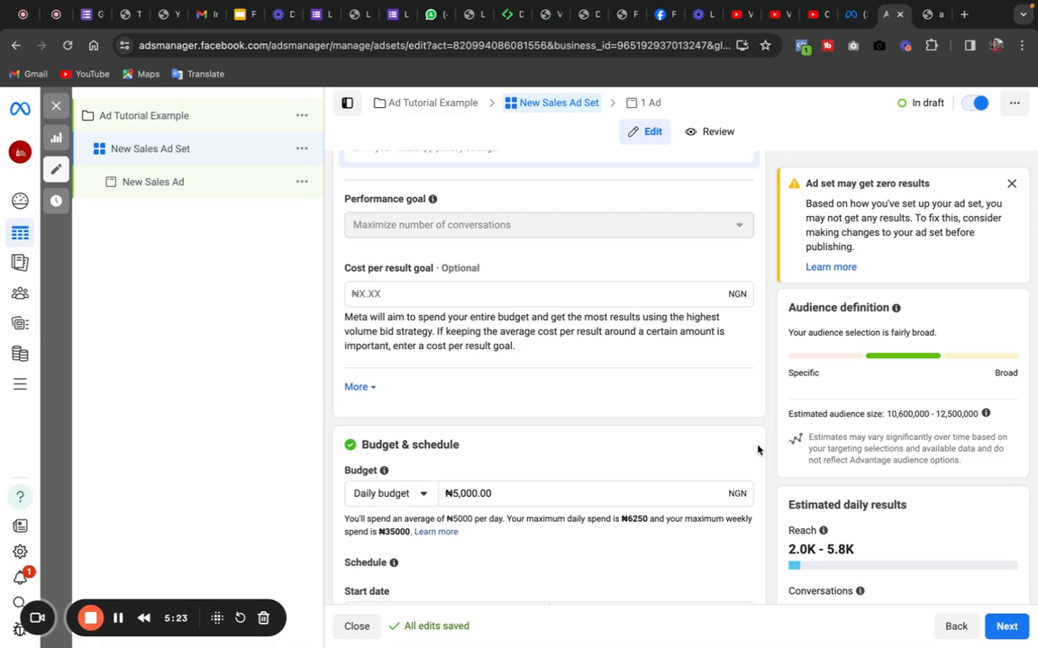
- Examine the daily and weekly spending explanation under the budget and the ad set's schedule settings
{"action": "left_click_drag", "start_coordinate": [748, 544], "coordinate": [744, 593]}
{"action": "left_click", "coordinate": [700, 574]}
{"action": "left_click_drag", "start_coordinate": [345, 519], "coordinate": [649, 516]}
{"action": "left_click", "coordinate": [652, 523]}
{"action": "left_click", "coordinate": [630, 520]}
{"action": "triple_click", "coordinate": [459, 519]}
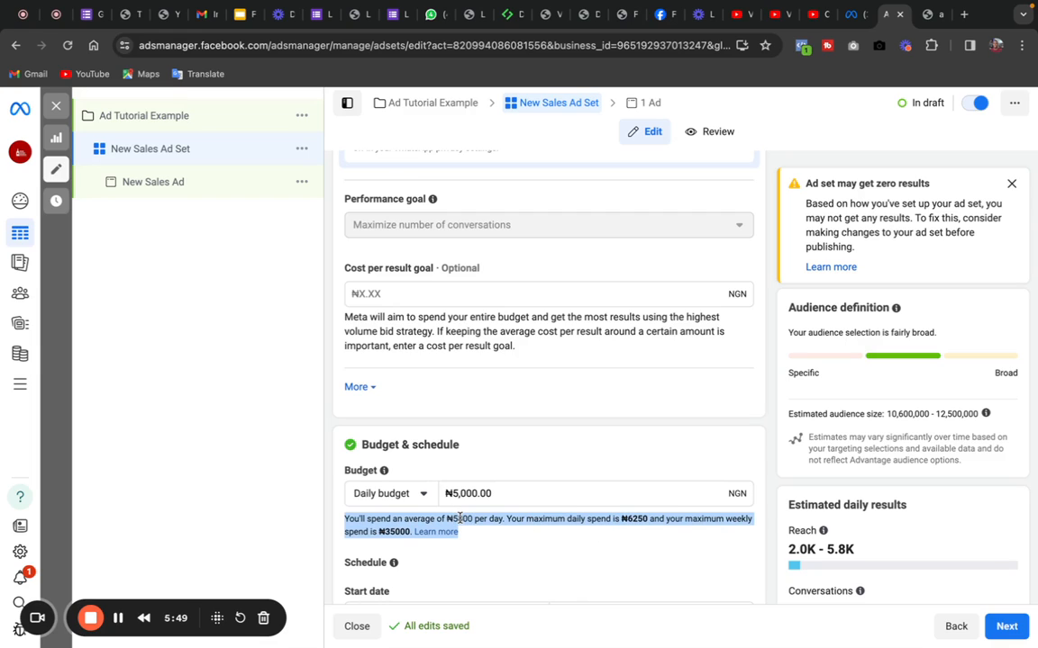
{"action": "left_click", "coordinate": [466, 539]}
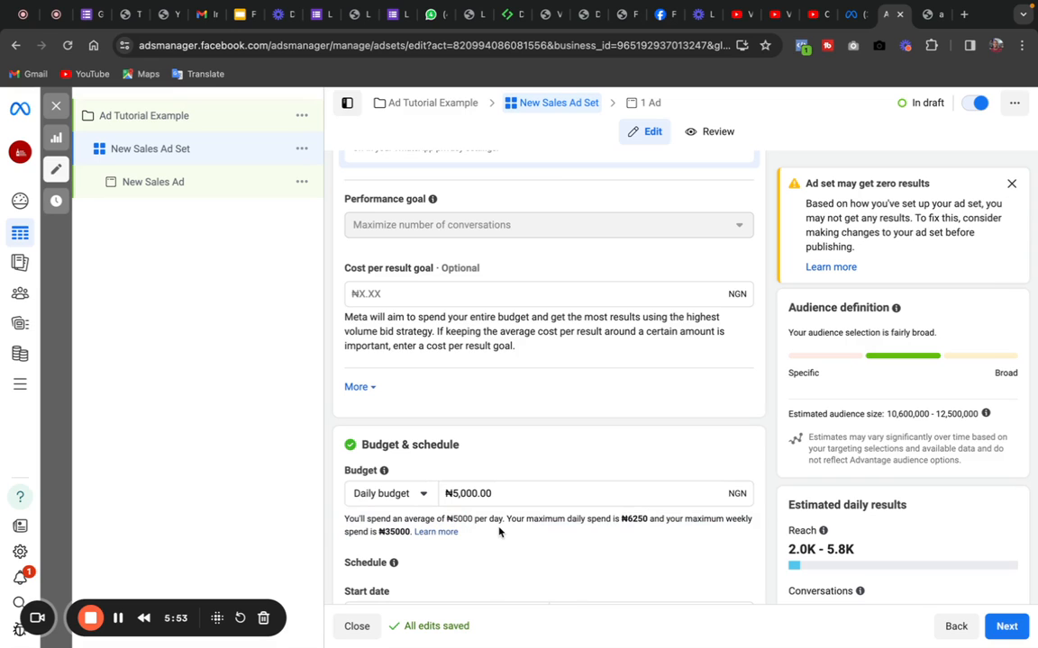
{"action": "left_click_drag", "start_coordinate": [498, 531], "coordinate": [649, 403]}
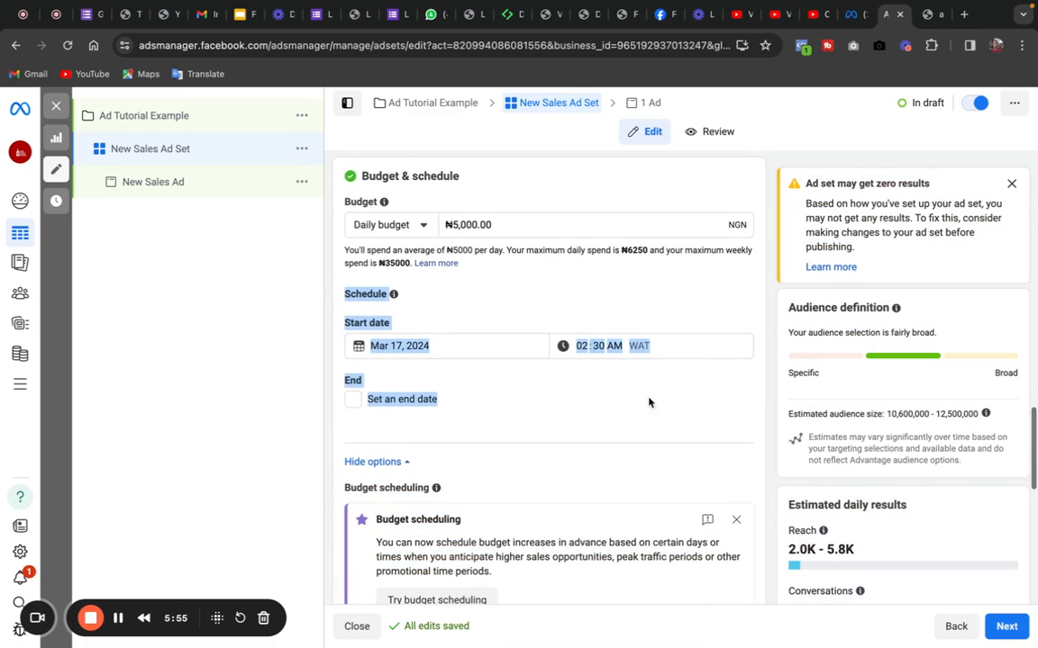
{"action": "left_click", "coordinate": [672, 393]}
{"action": "left_click_drag", "start_coordinate": [491, 381], "coordinate": [654, 313]}
{"action": "left_click", "coordinate": [641, 318]}
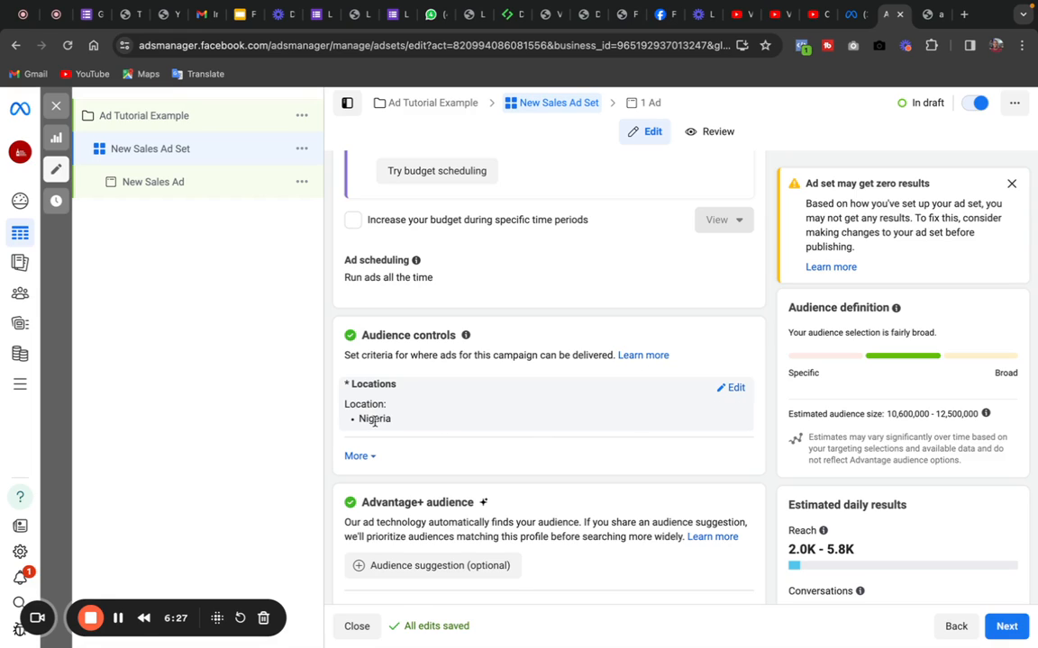
- Replace the Nigeria audience location with the city of Lagos, Lagos State, Nigeria
{"action": "left_click", "coordinate": [729, 390]}
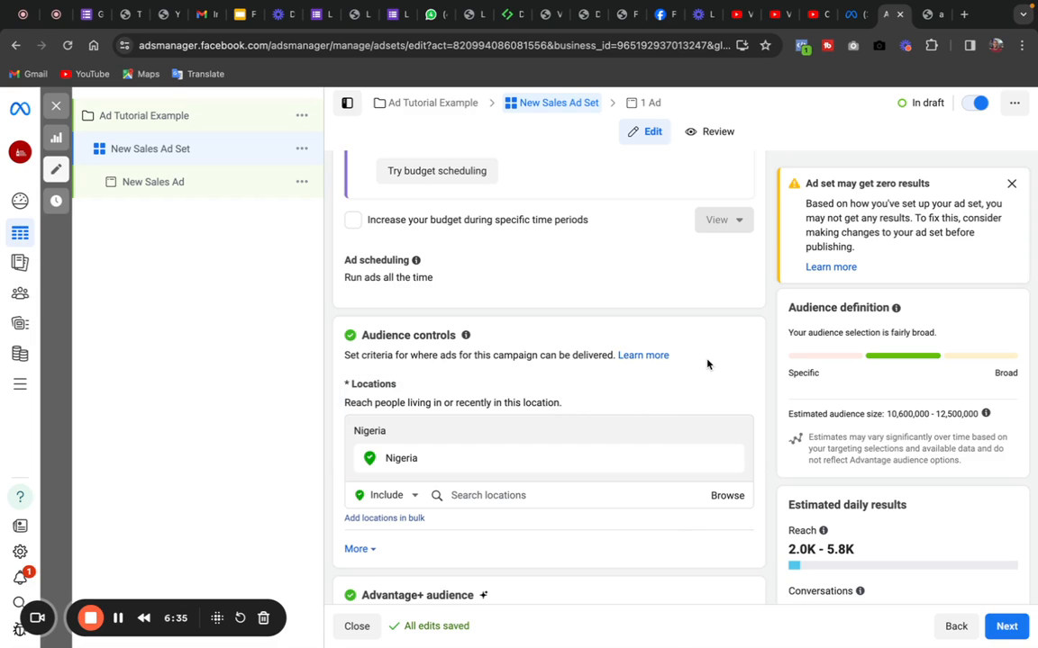
{"action": "left_click_drag", "start_coordinate": [669, 419], "coordinate": [665, 521]}
{"action": "left_click", "coordinate": [745, 372]}
{"action": "left_click", "coordinate": [729, 462]}
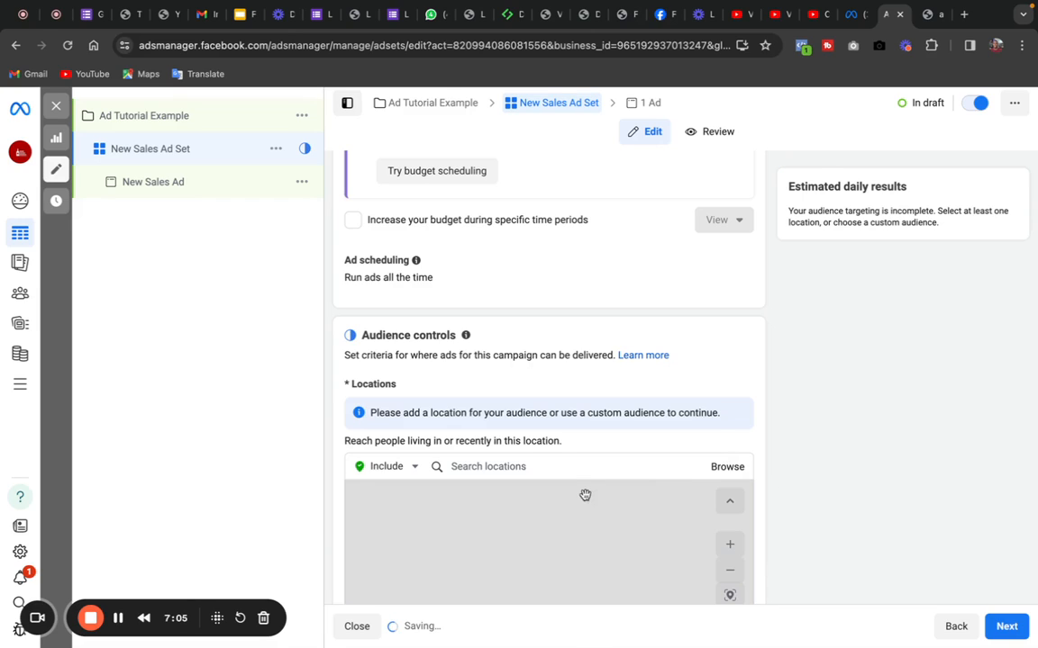
{"action": "left_click", "coordinate": [558, 466]}
{"action": "type", "text": "lagos"}
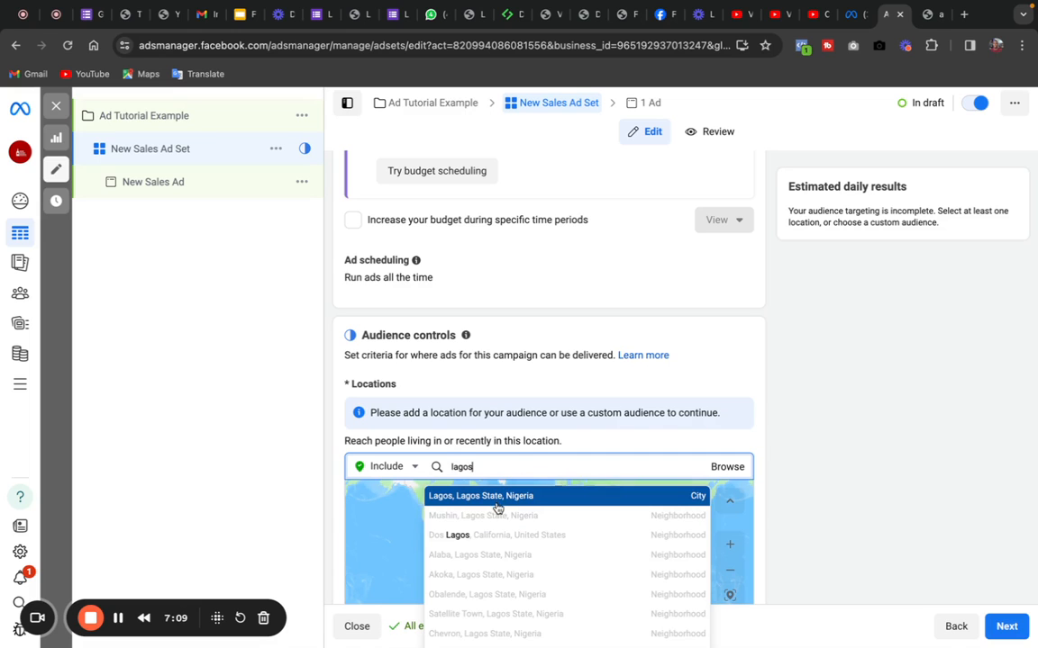
{"action": "left_click", "coordinate": [494, 496]}
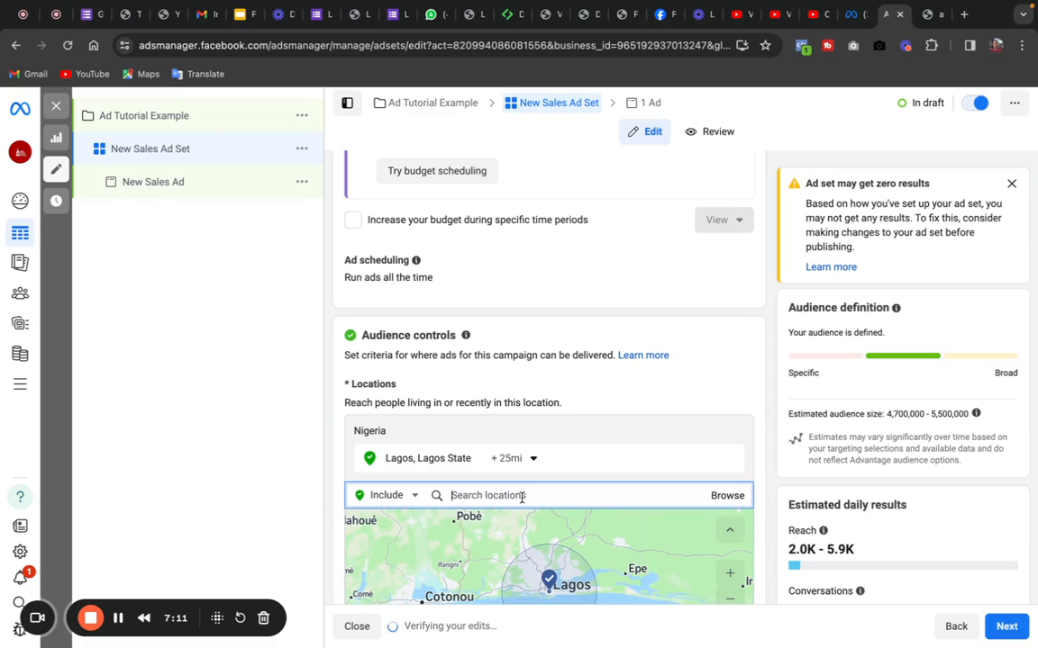
- Add Abuja, Federal Capital Territory and Port Harcourt, Rivers State to the included audience locations
{"action": "type", "text": "abuja"}
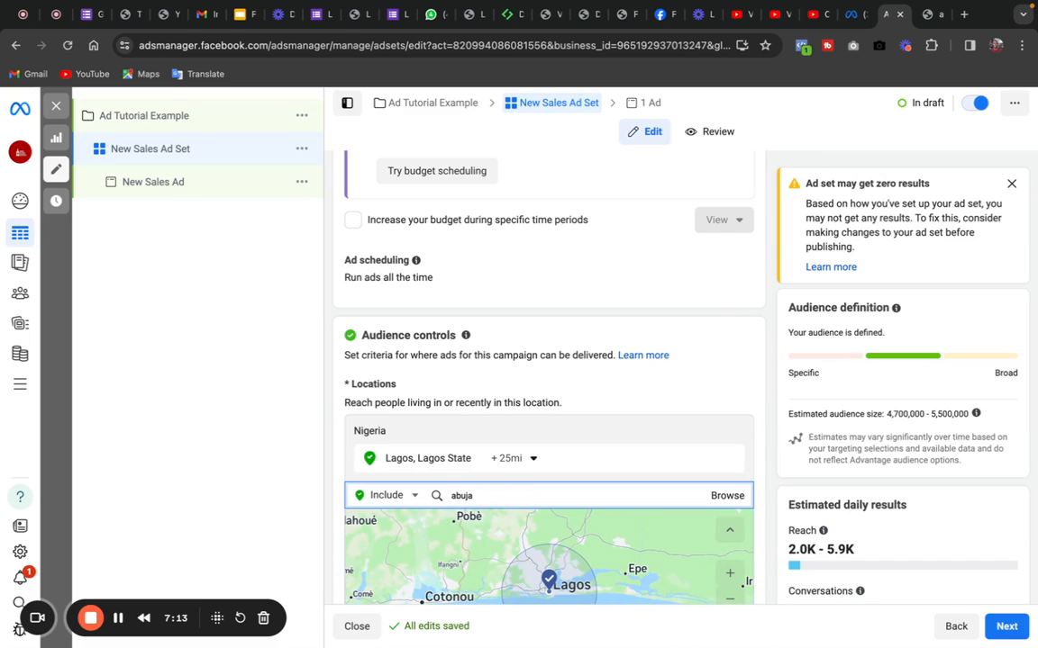
{"action": "left_click", "coordinate": [503, 528]}
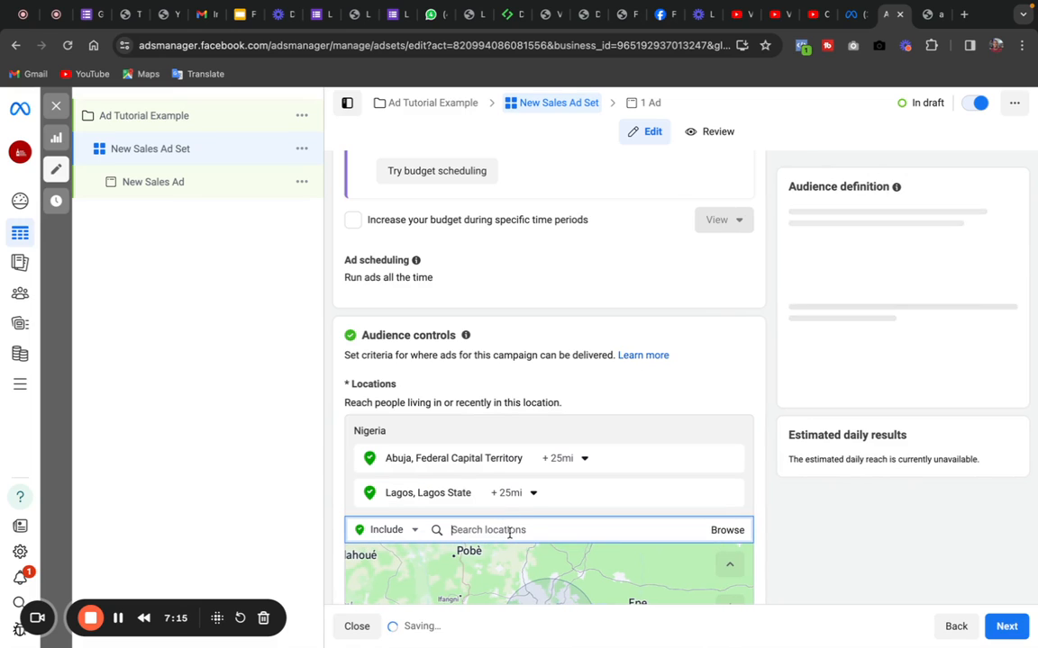
{"action": "type", "text": "port h"}
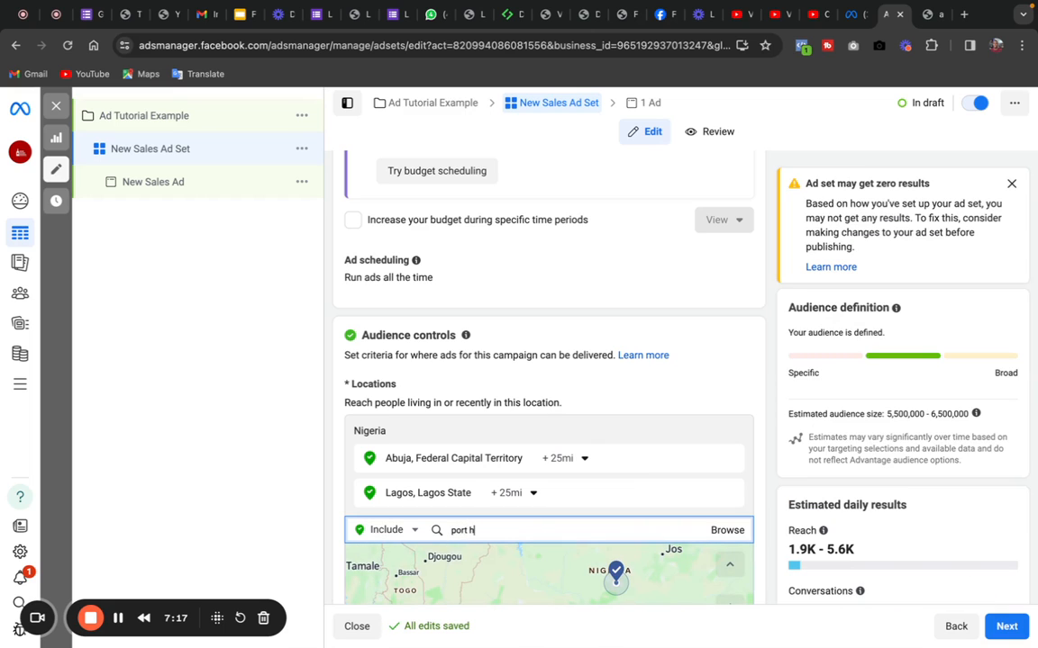
{"action": "type", "text": "ar"}
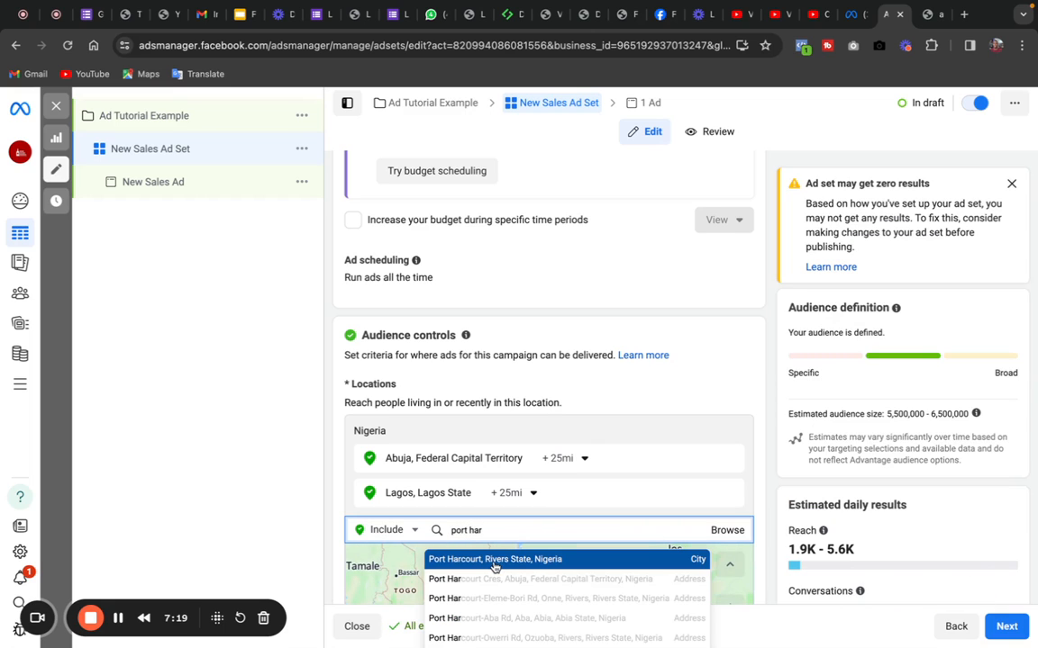
{"action": "left_click", "coordinate": [495, 560]}
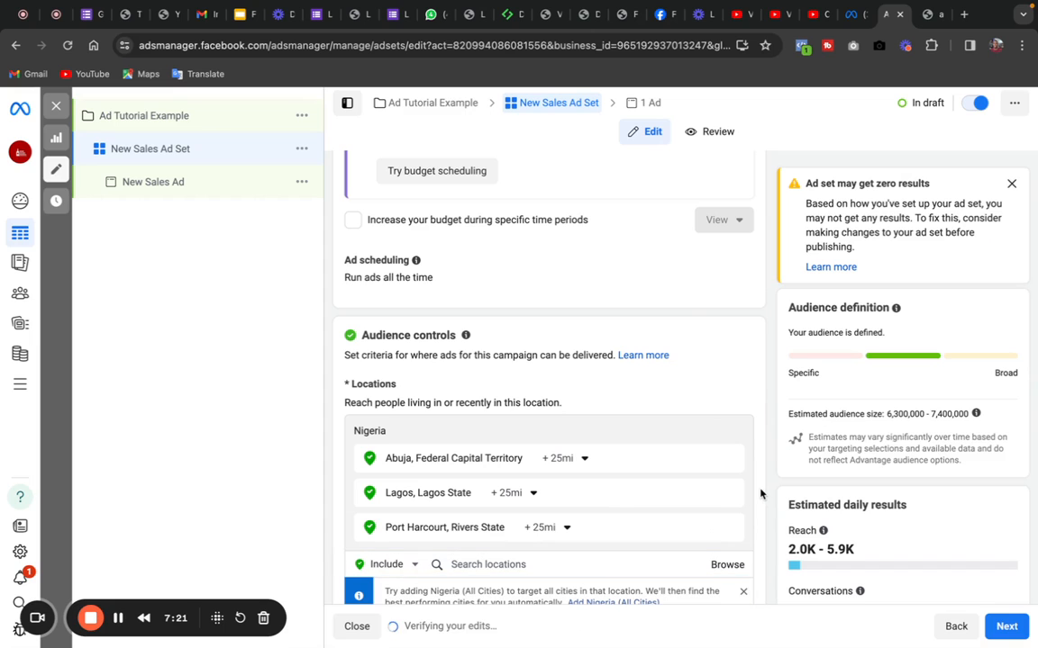
- Switch the ad set from Advantage+ audience to the original audience options
{"action": "left_click_drag", "start_coordinate": [759, 474], "coordinate": [751, 564]}
{"action": "scroll", "coordinate": [754, 504], "scroll_direction": "down", "scroll_amount": 3}
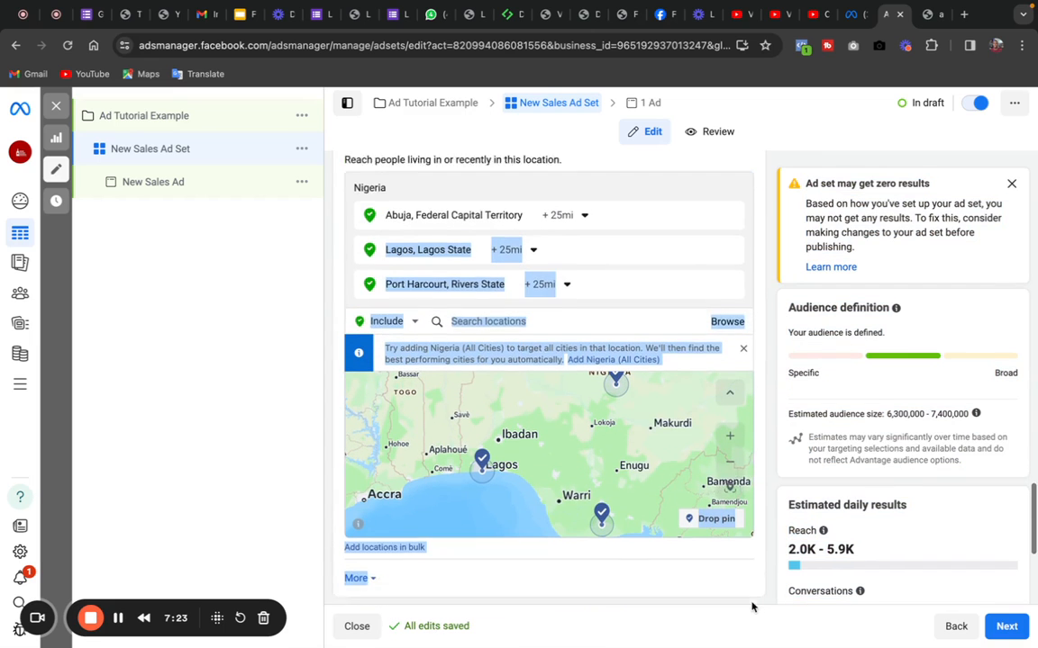
{"action": "left_click", "coordinate": [757, 474]}
{"action": "left_click_drag", "start_coordinate": [755, 475], "coordinate": [771, 436]}
{"action": "left_click", "coordinate": [771, 436]}
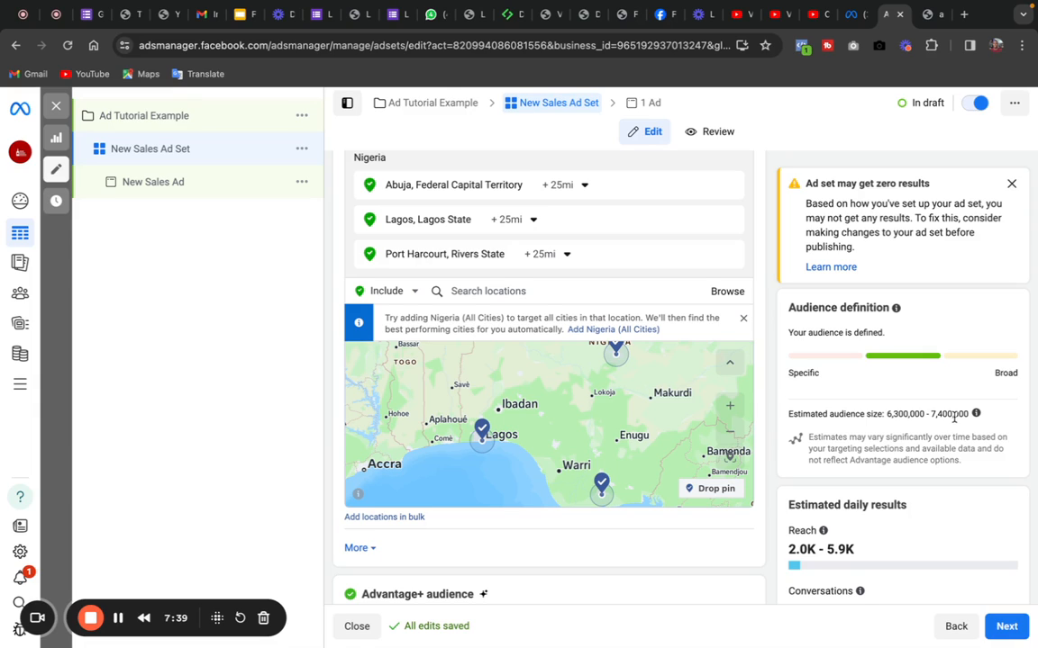
{"action": "left_click_drag", "start_coordinate": [969, 416], "coordinate": [948, 426]}
{"action": "scroll", "coordinate": [765, 532], "scroll_direction": "down", "scroll_amount": 3}
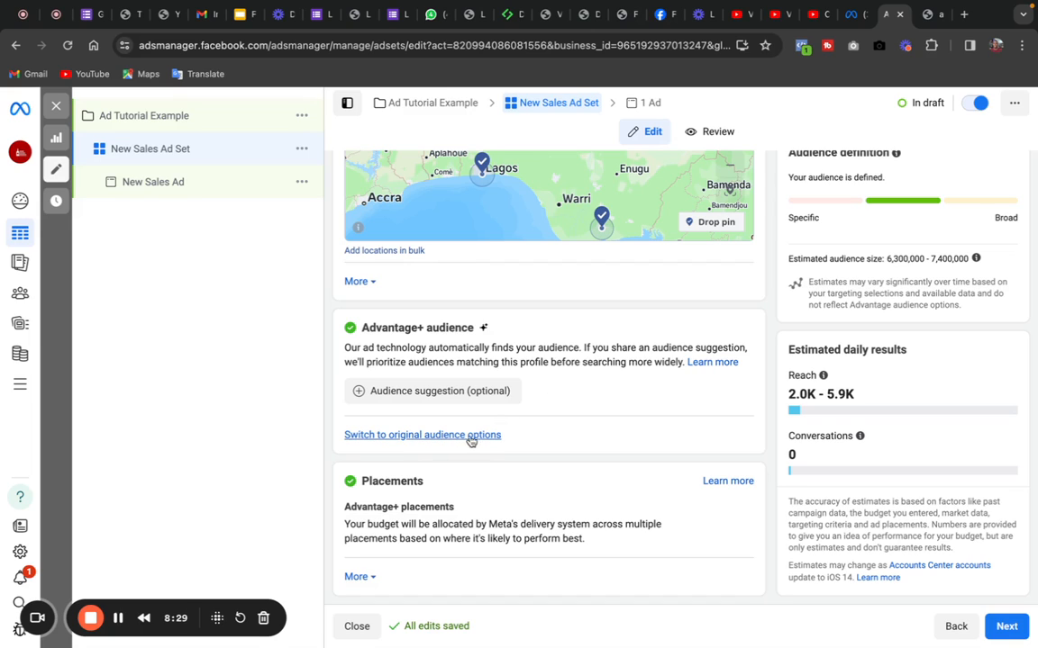
{"action": "left_click", "coordinate": [439, 437]}
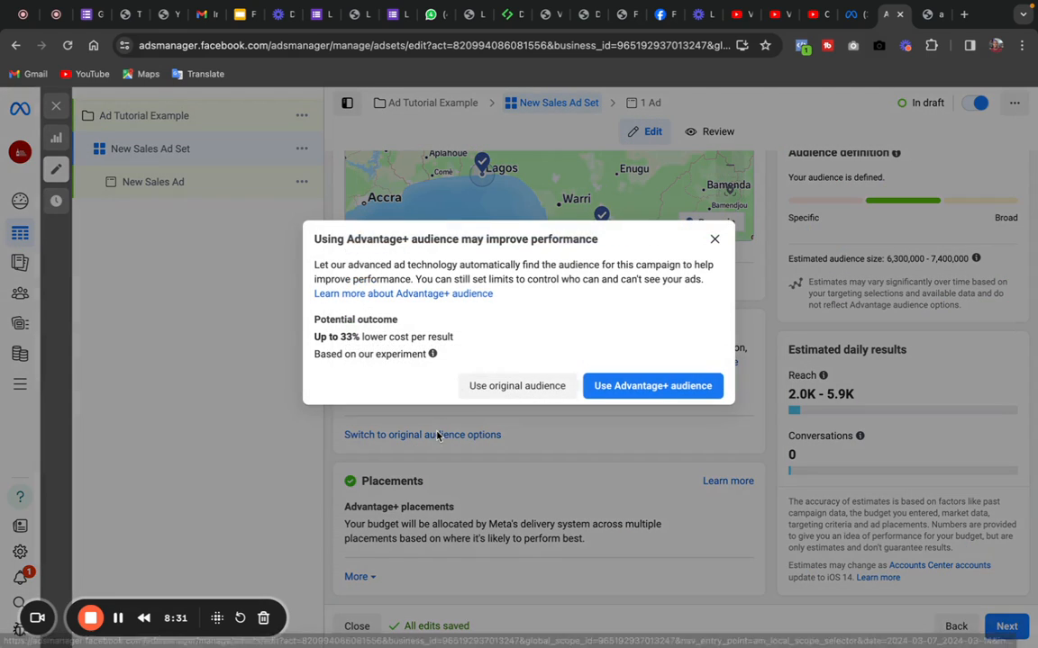
{"action": "left_click", "coordinate": [527, 386]}
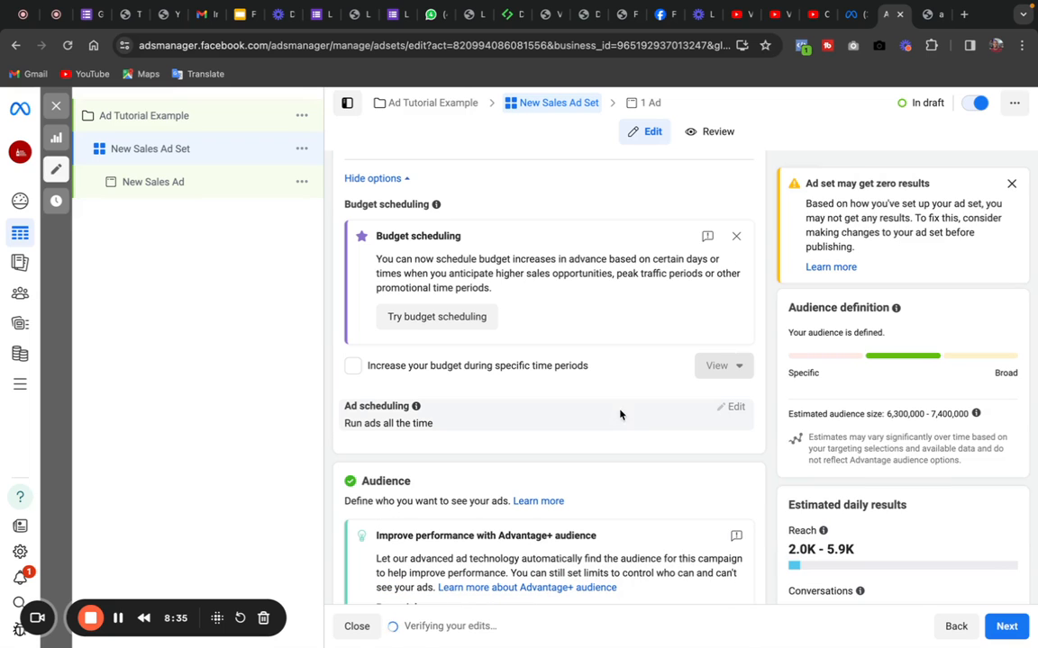
- Set the audience age range to 29–65+ and open the gender options for editing
{"action": "left_click_drag", "start_coordinate": [621, 441], "coordinate": [622, 605]}
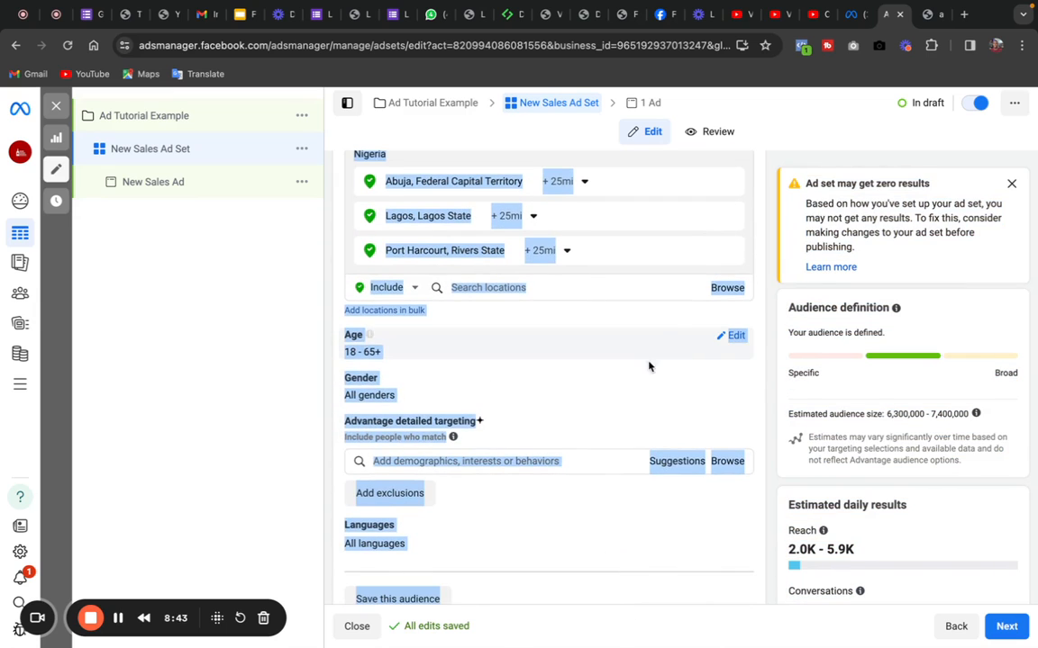
{"action": "left_click", "coordinate": [620, 324]}
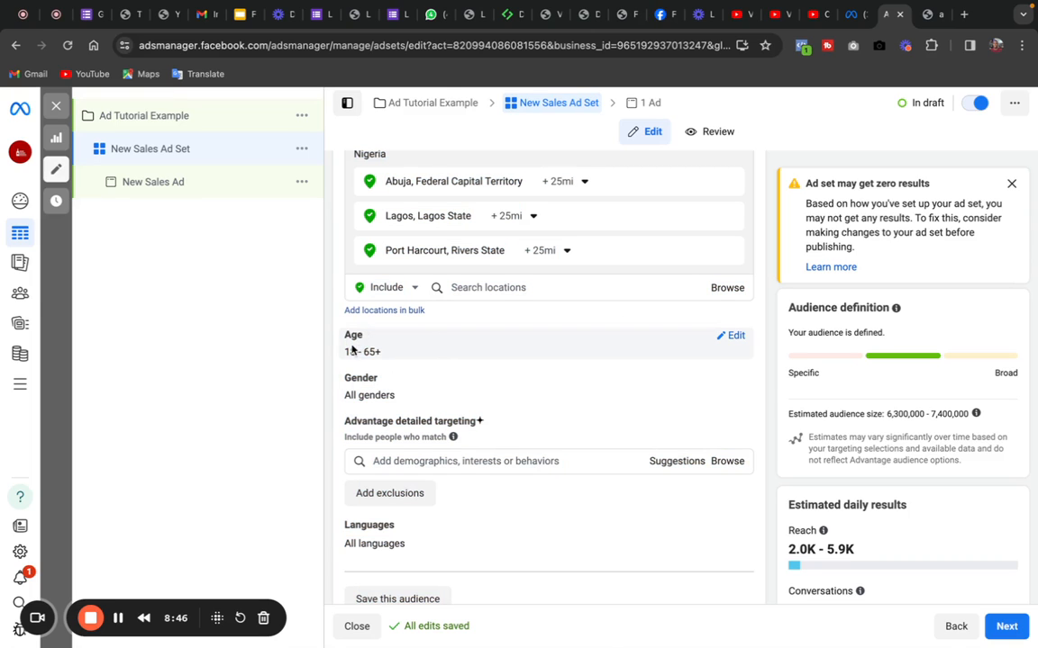
{"action": "left_click", "coordinate": [735, 336]}
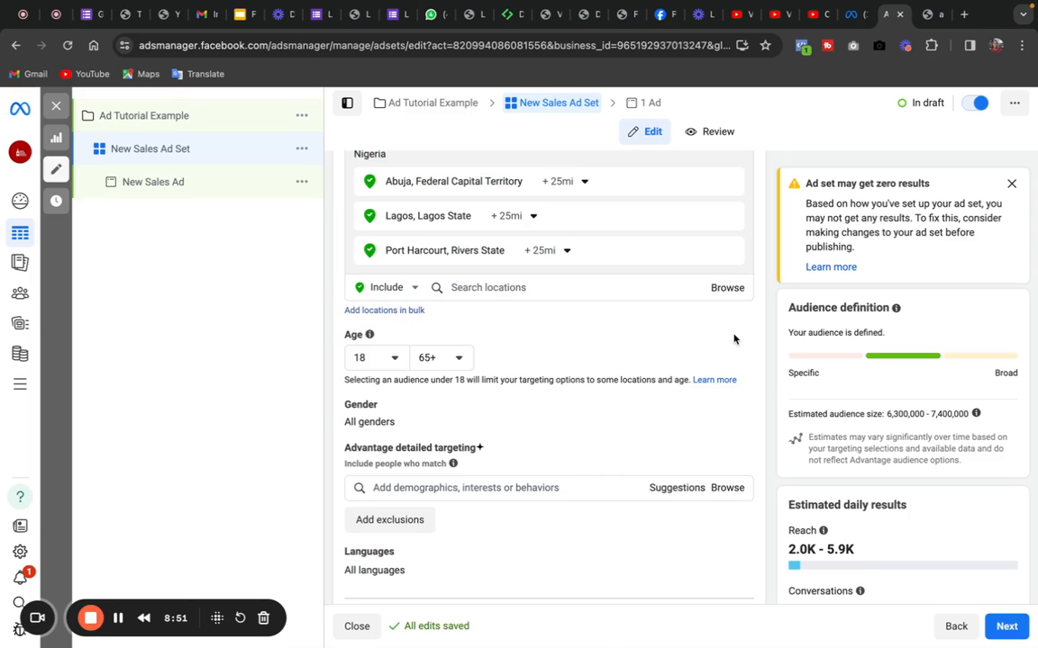
{"action": "left_click", "coordinate": [393, 360]}
{"action": "left_click_drag", "start_coordinate": [379, 439], "coordinate": [381, 565]}
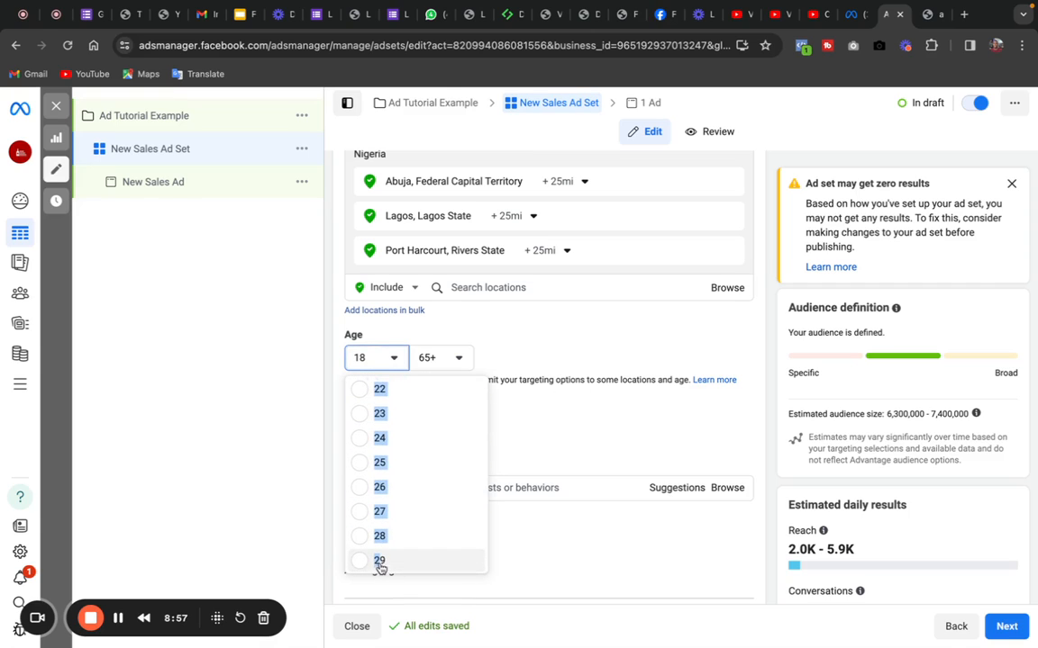
{"action": "left_click", "coordinate": [368, 564]}
{"action": "left_click", "coordinate": [368, 564]}
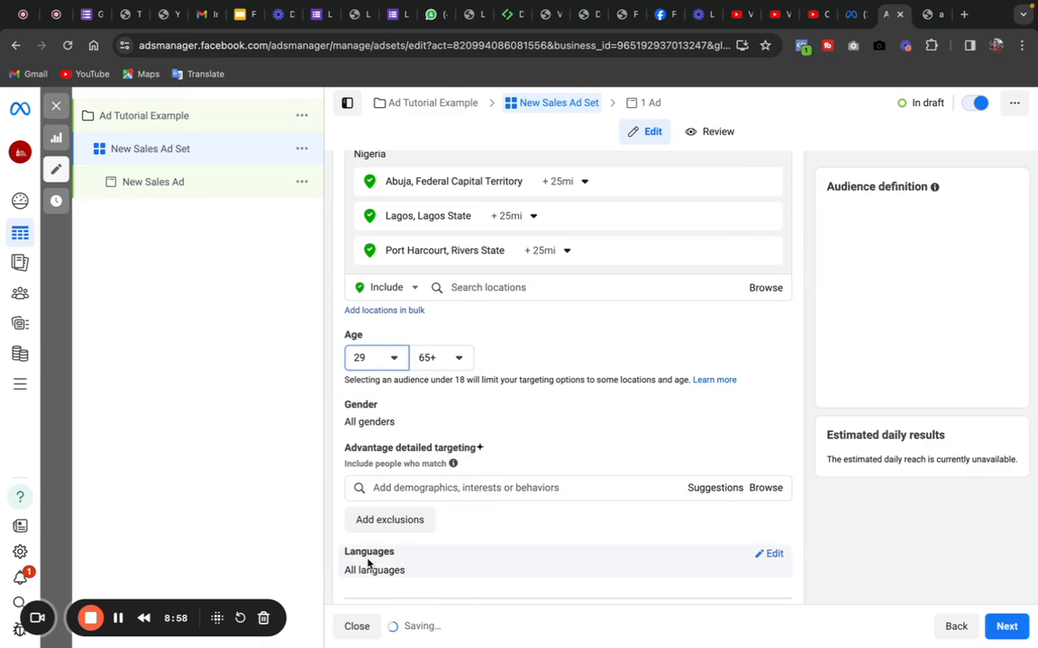
{"action": "left_click", "coordinate": [459, 360]}
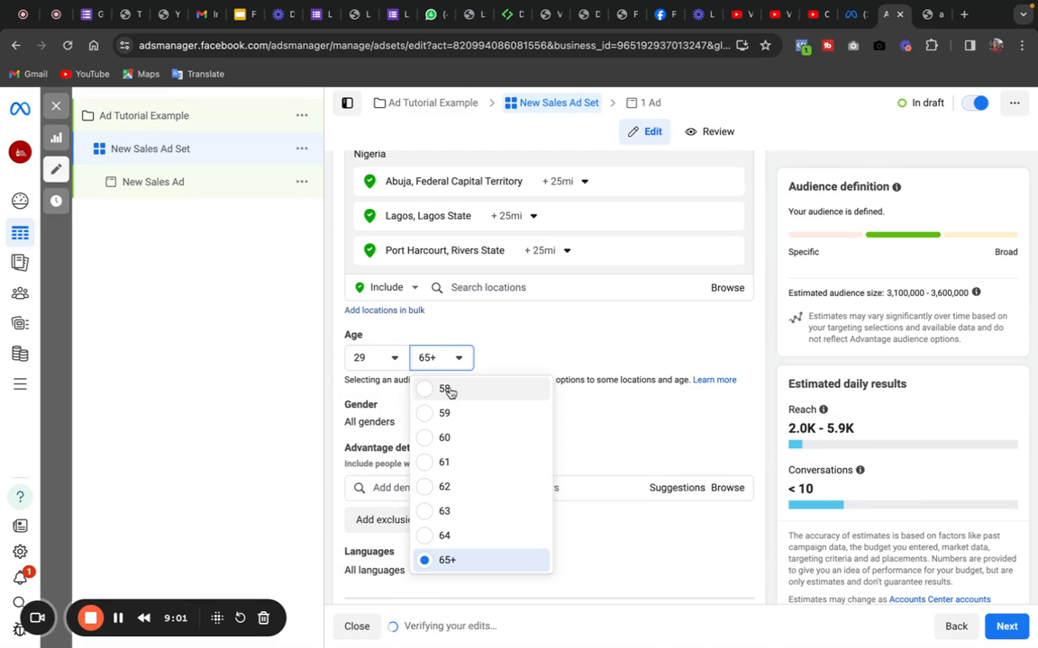
{"action": "left_click_drag", "start_coordinate": [447, 390], "coordinate": [457, 575]}
{"action": "left_click", "coordinate": [544, 346]}
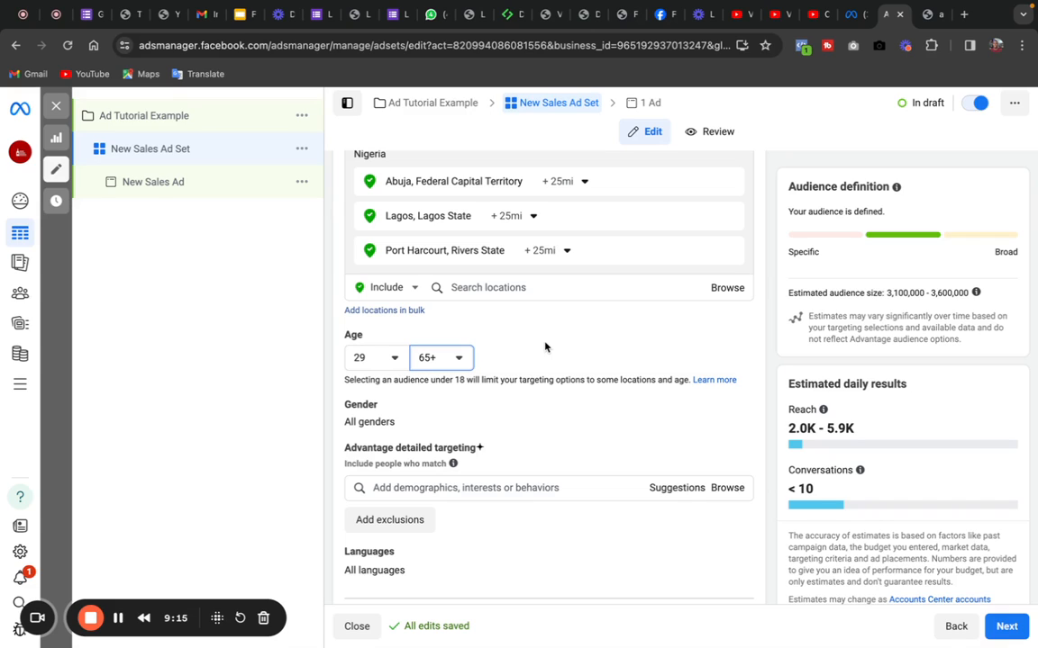
{"action": "left_click", "coordinate": [545, 348]}
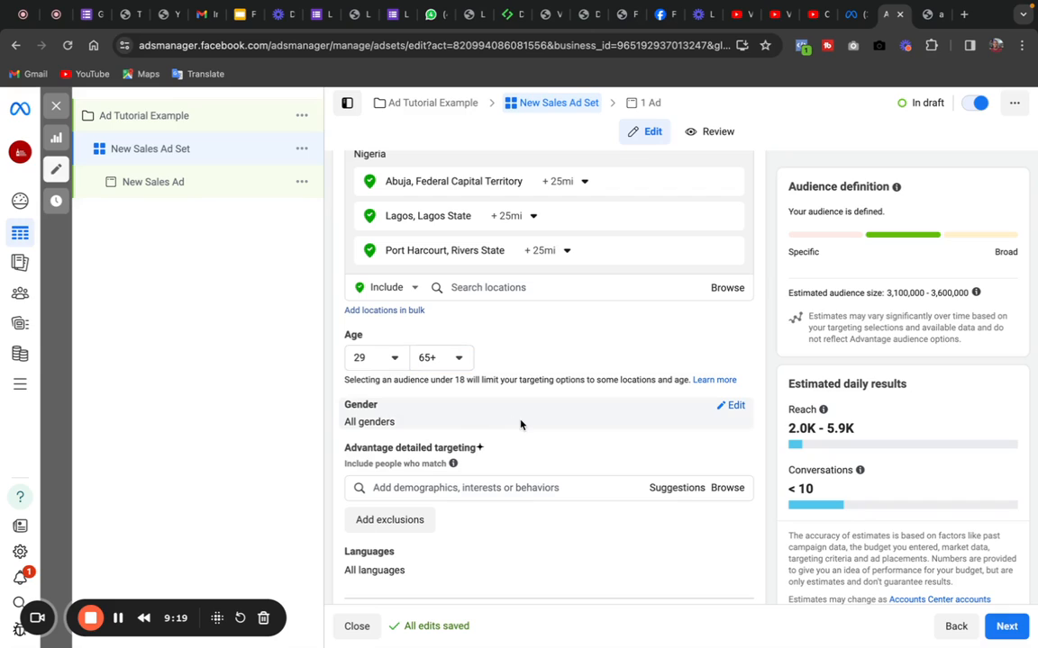
{"action": "left_click", "coordinate": [726, 415]}
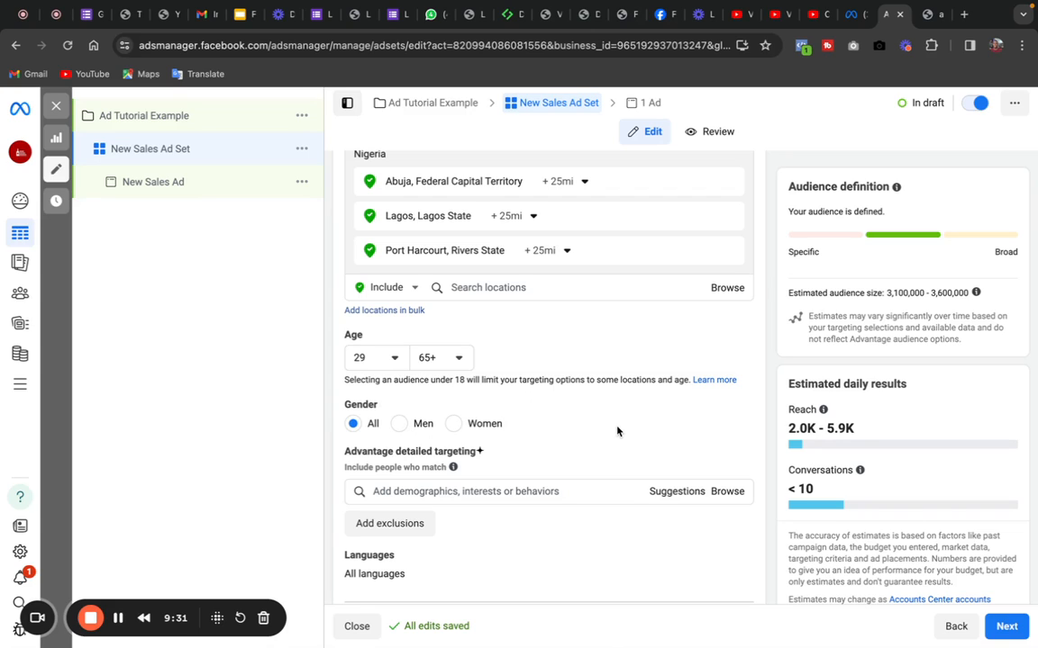
- Search the detailed targeting for "luxury" and add the Luxury Watches (website) interest
{"action": "left_click_drag", "start_coordinate": [656, 389], "coordinate": [614, 607]}
{"action": "left_click", "coordinate": [582, 252]}
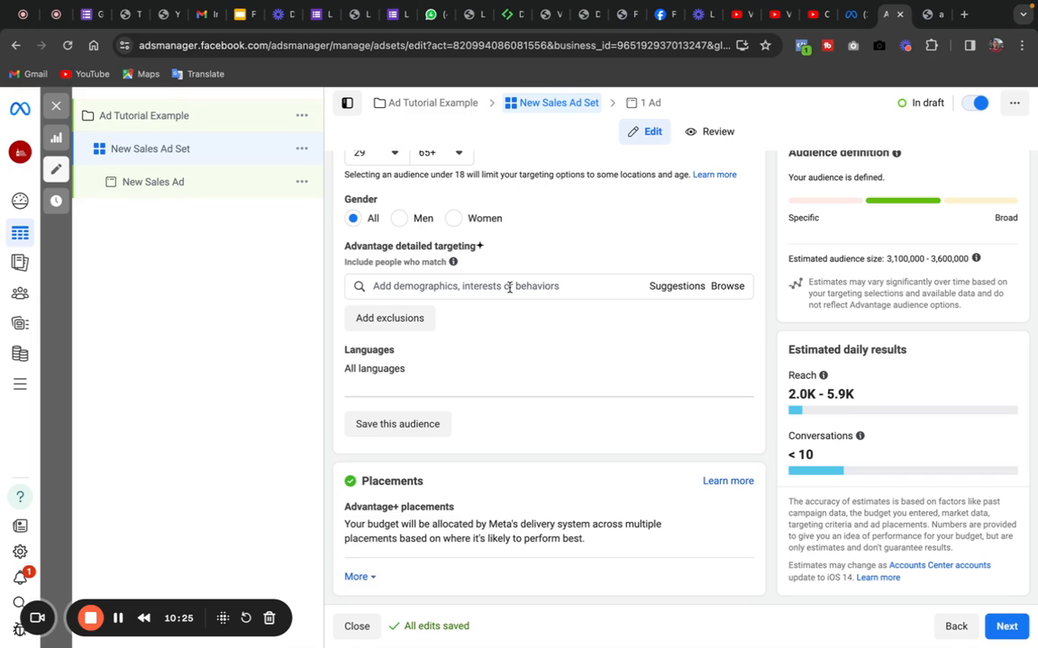
{"action": "left_click", "coordinate": [484, 286]}
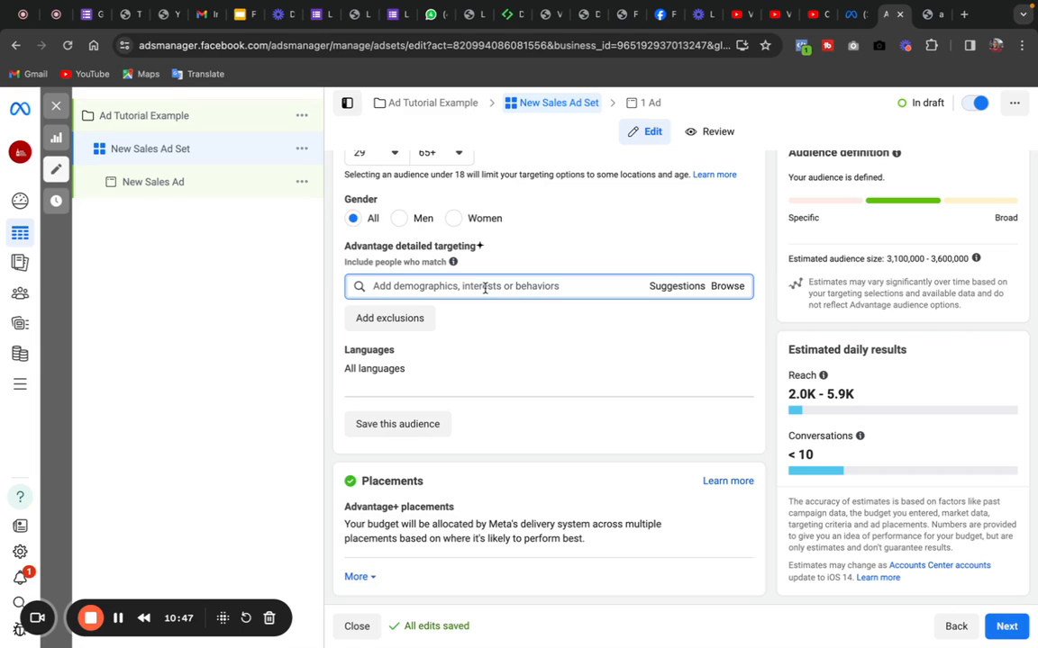
{"action": "type", "text": "lux"}
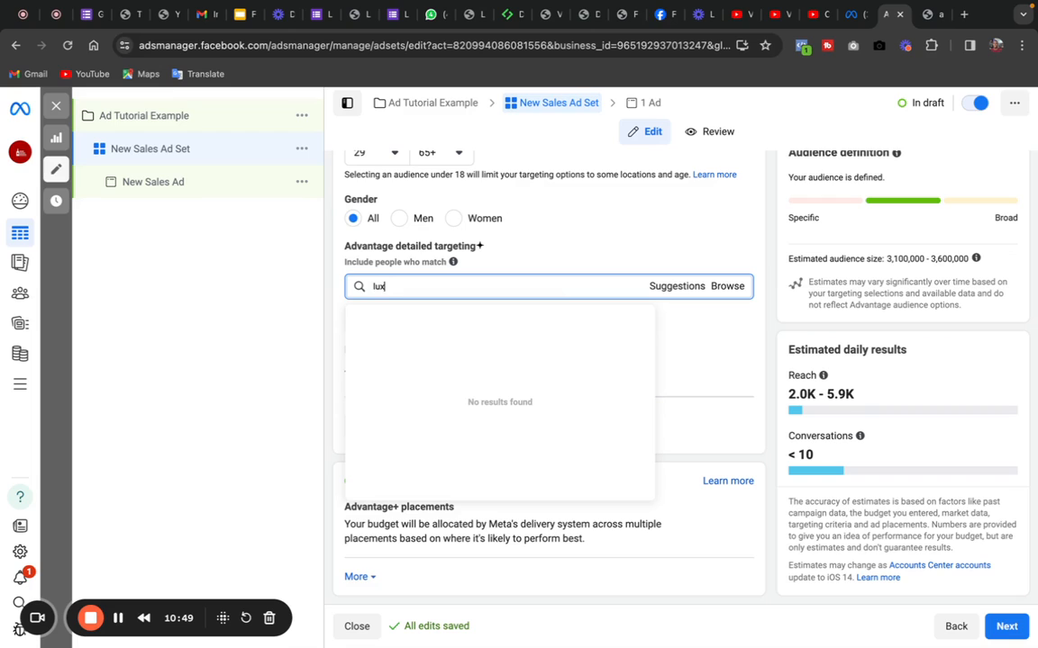
{"action": "type", "text": "ury"}
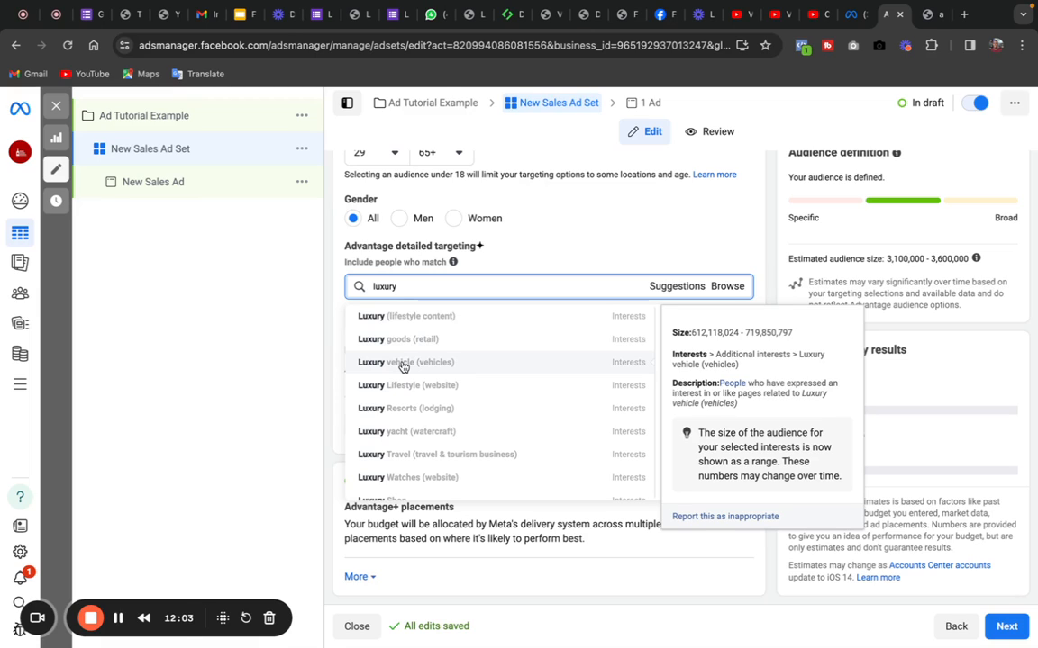
{"action": "left_click", "coordinate": [402, 481]}
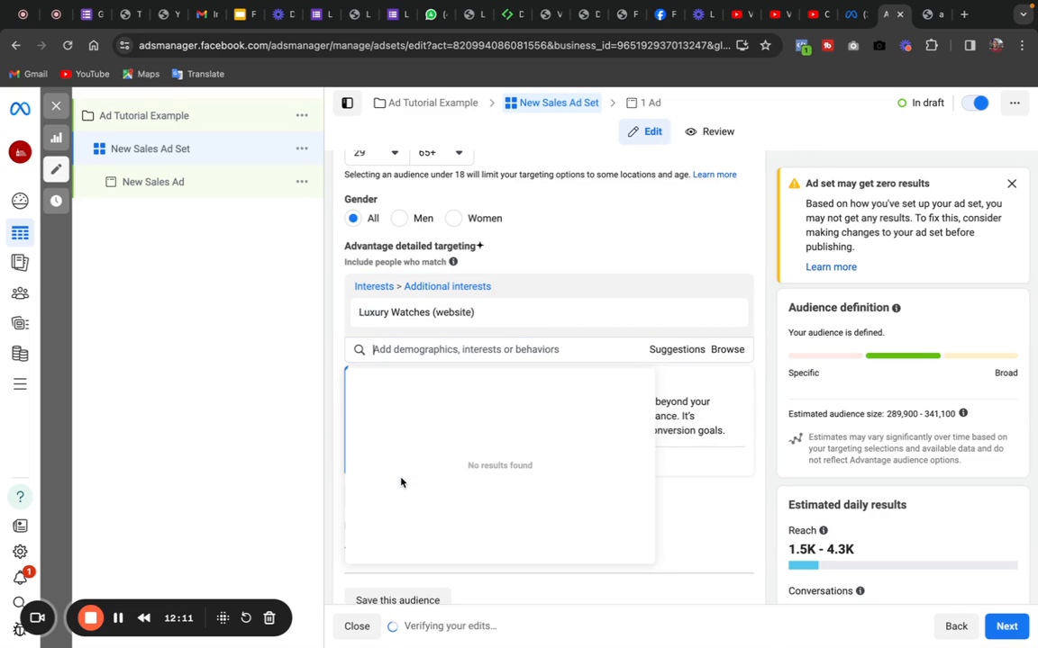
{"action": "left_click", "coordinate": [632, 256]}
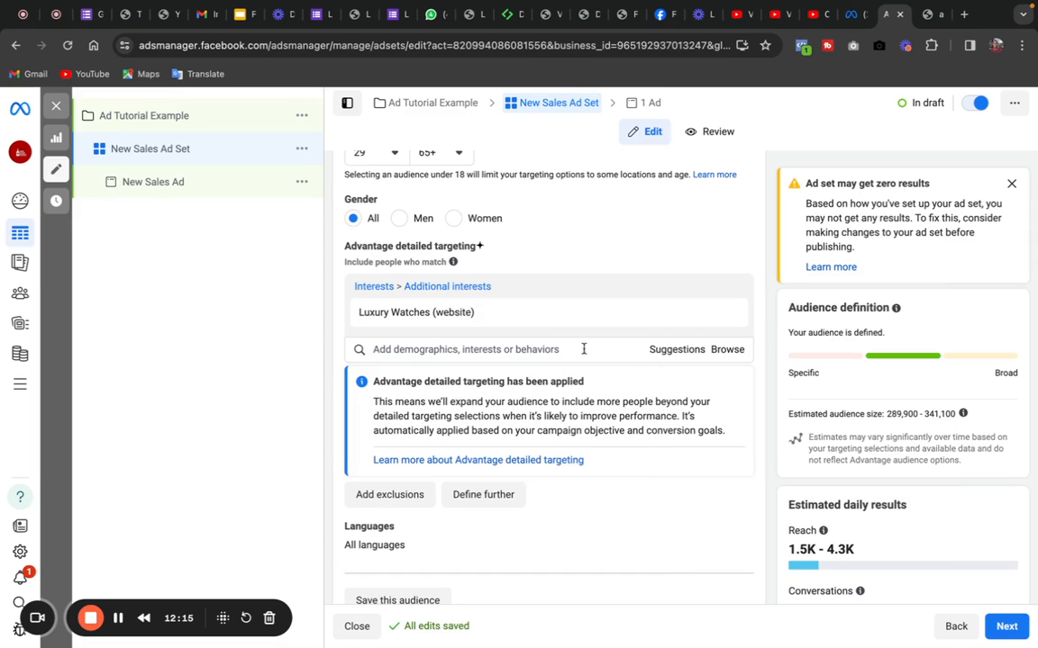
- Add the suggested interests Luxury Resorts (lodging) and First class travel (travel & tourism business) to the detailed targeting
{"action": "left_click", "coordinate": [673, 351]}
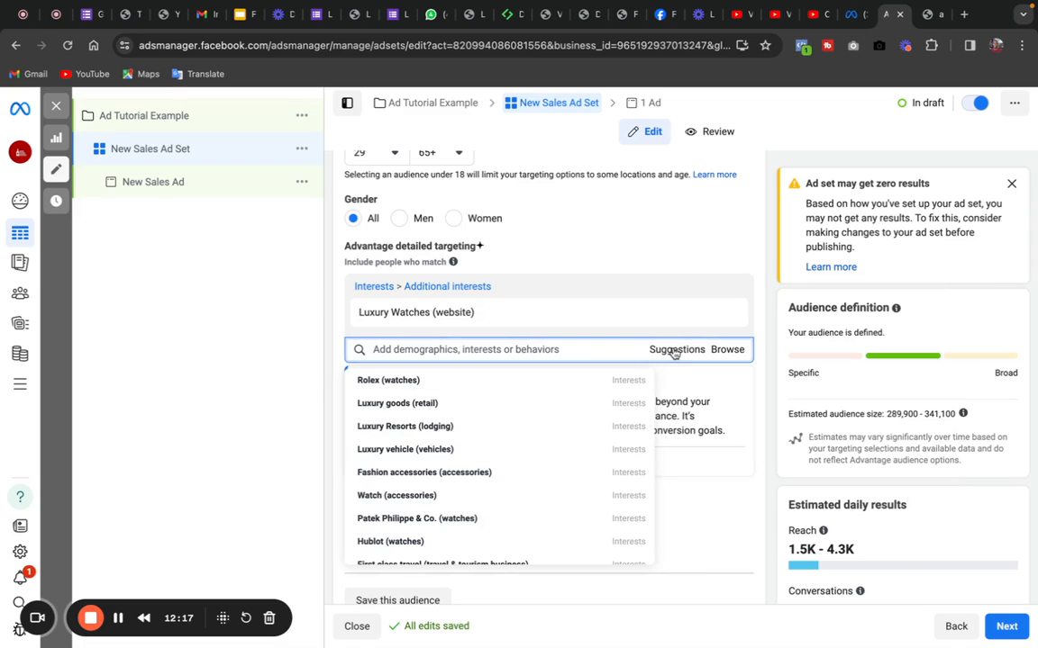
{"action": "left_click", "coordinate": [404, 427]}
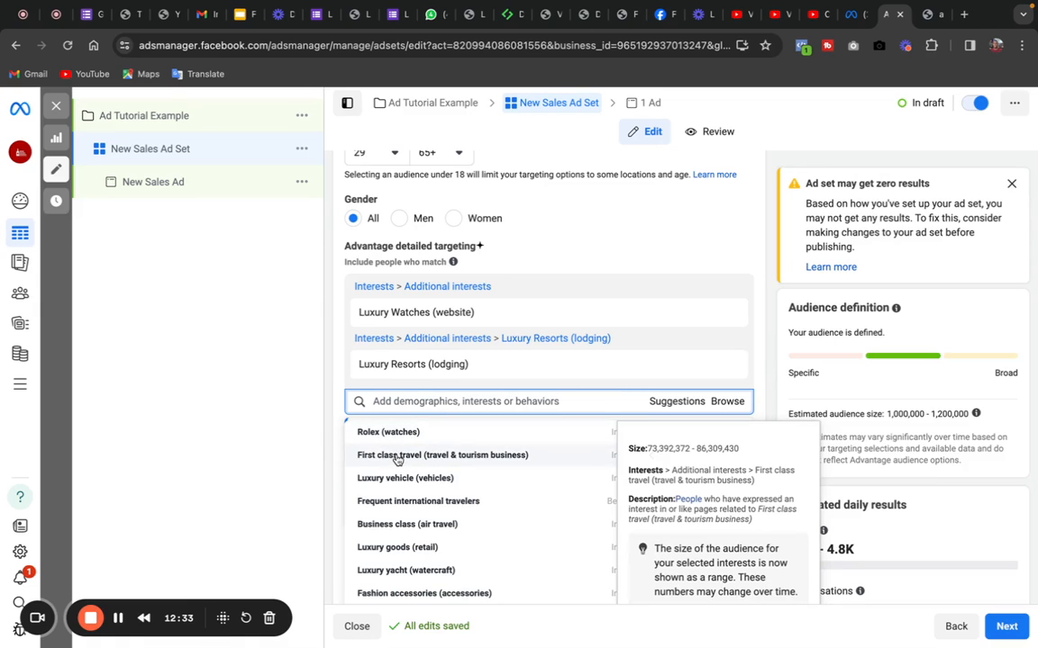
{"action": "left_click", "coordinate": [397, 458]}
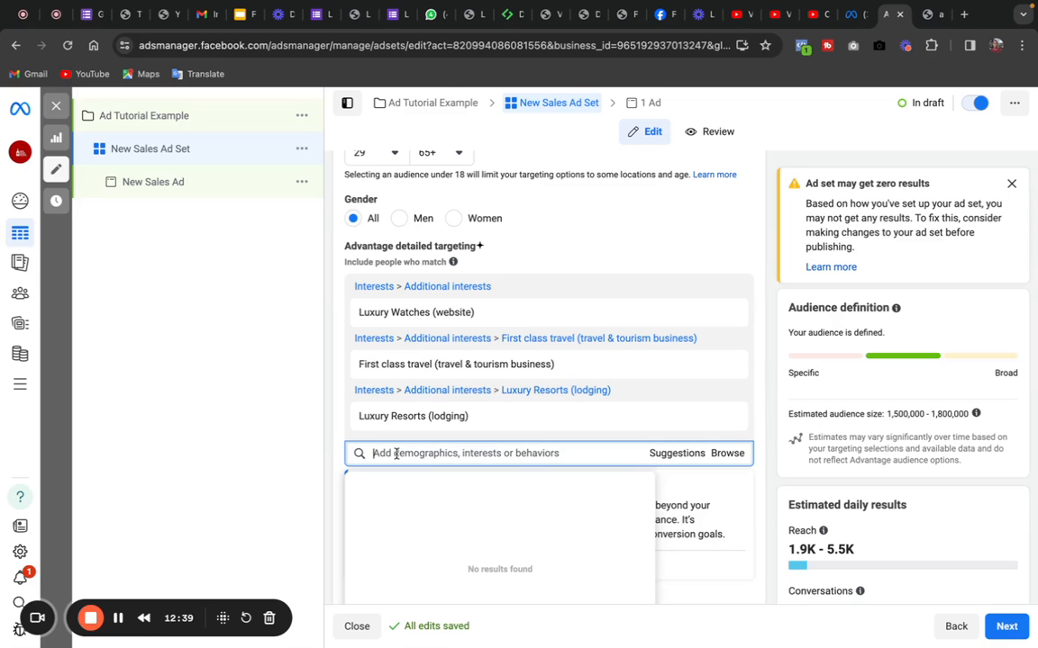
{"action": "left_click", "coordinate": [752, 374]}
{"action": "left_click_drag", "start_coordinate": [754, 337], "coordinate": [755, 621]}
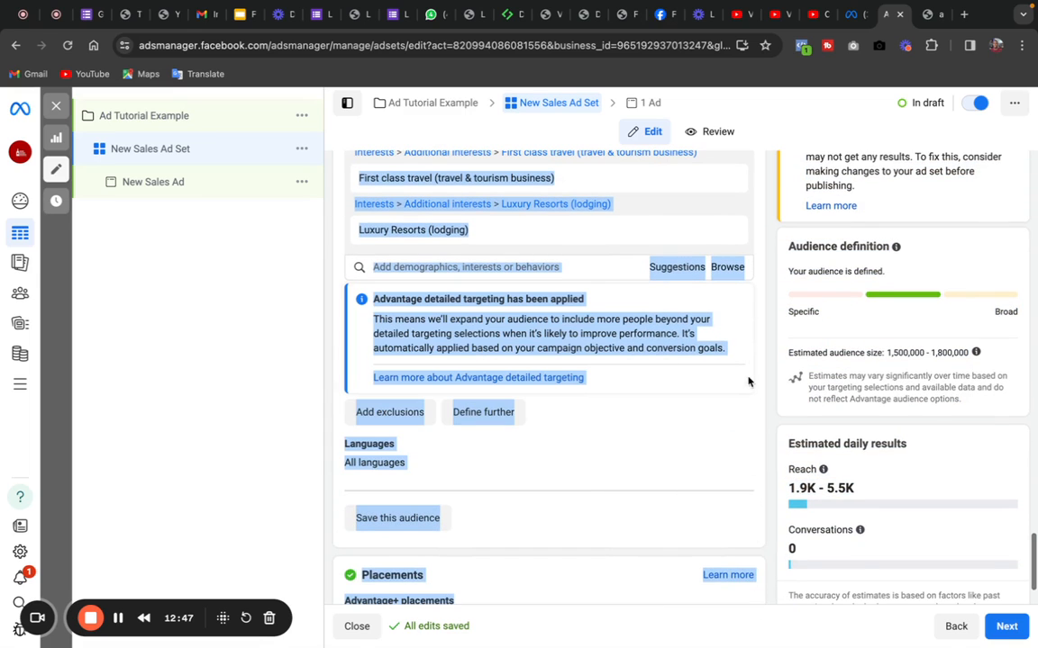
- Add the suggested Business class (air travel) interest to the detailed targeting
{"action": "left_click", "coordinate": [587, 269]}
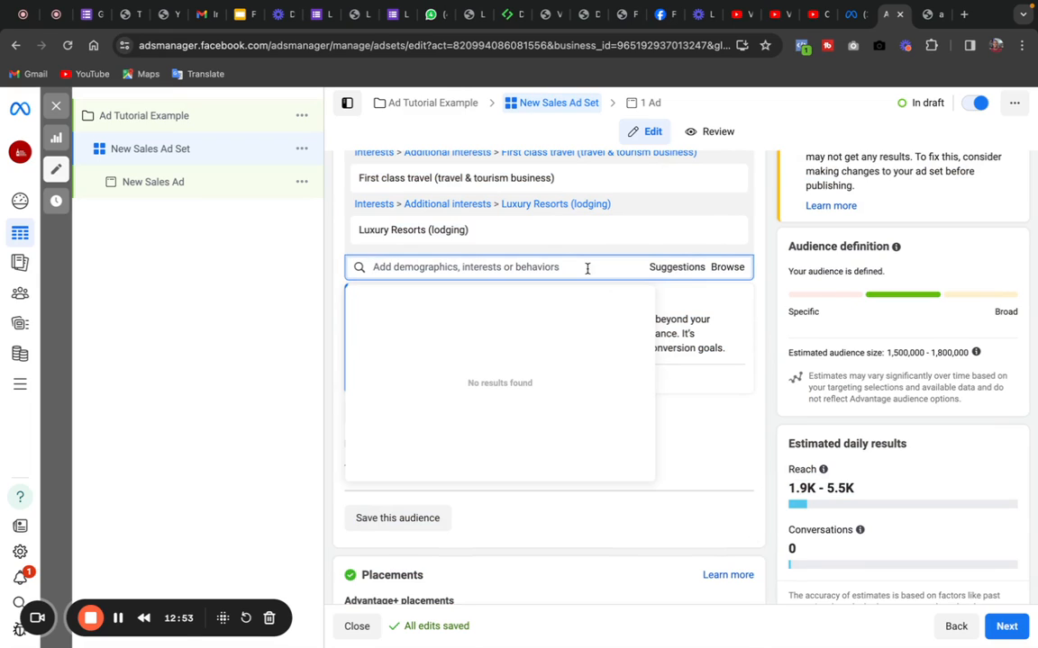
{"action": "left_click", "coordinate": [677, 269]}
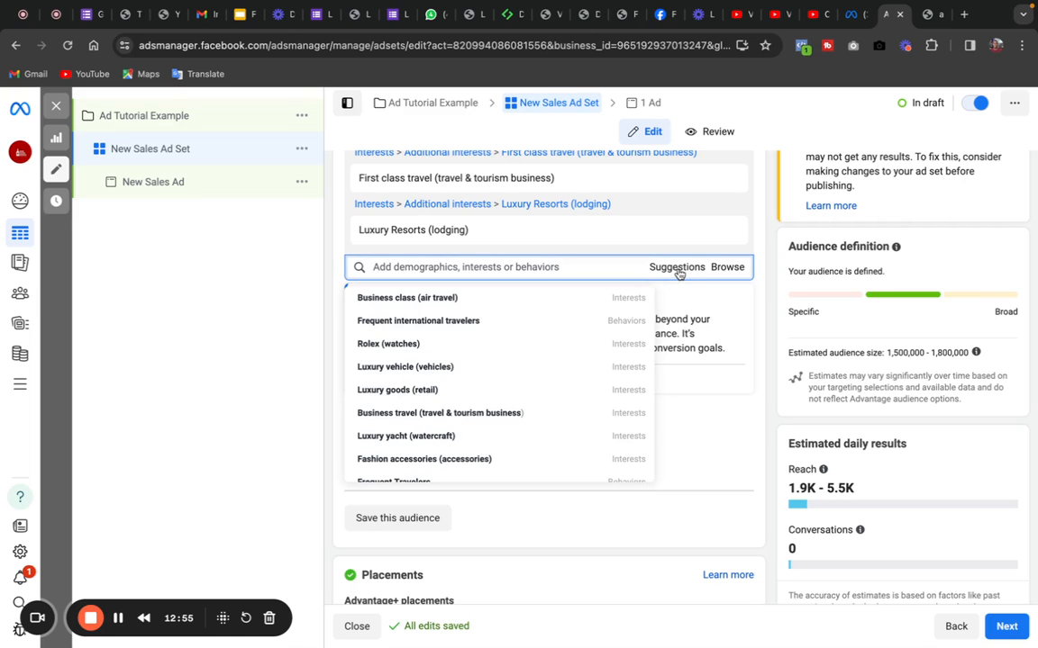
{"action": "mouse_move", "coordinate": [498, 304]}
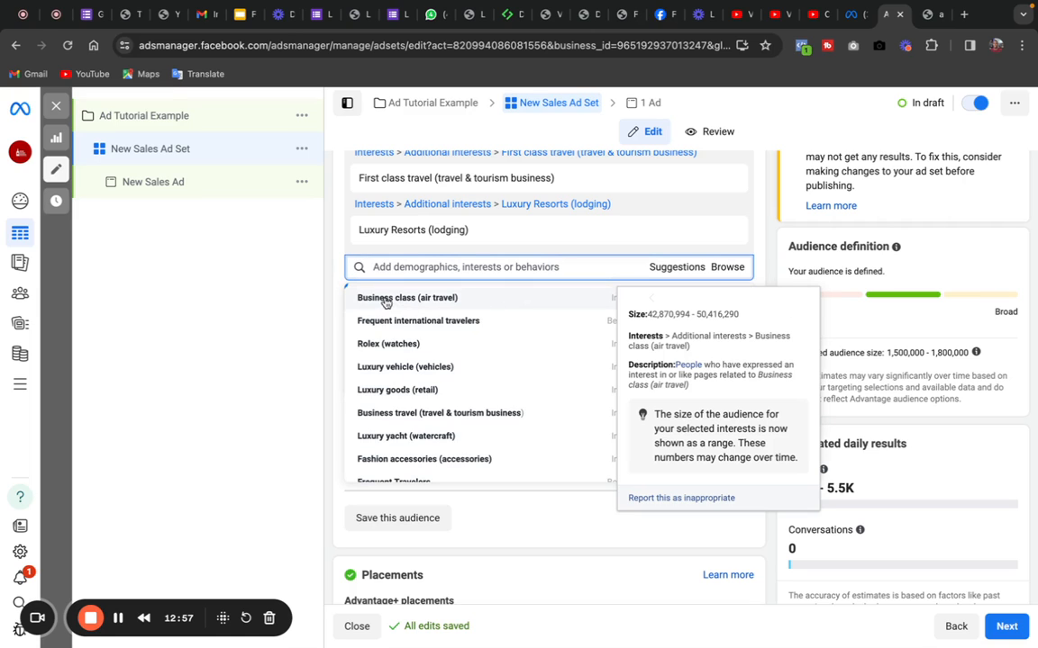
{"action": "left_click", "coordinate": [487, 302]}
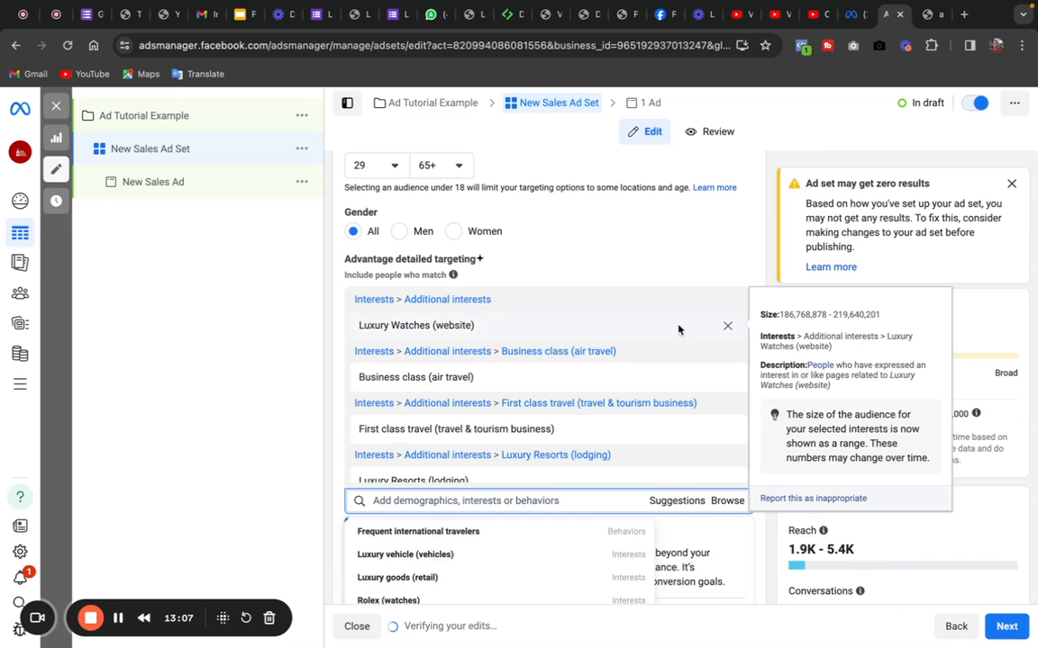
{"action": "left_click_drag", "start_coordinate": [759, 264], "coordinate": [755, 607]}
{"action": "left_click", "coordinate": [772, 378]}
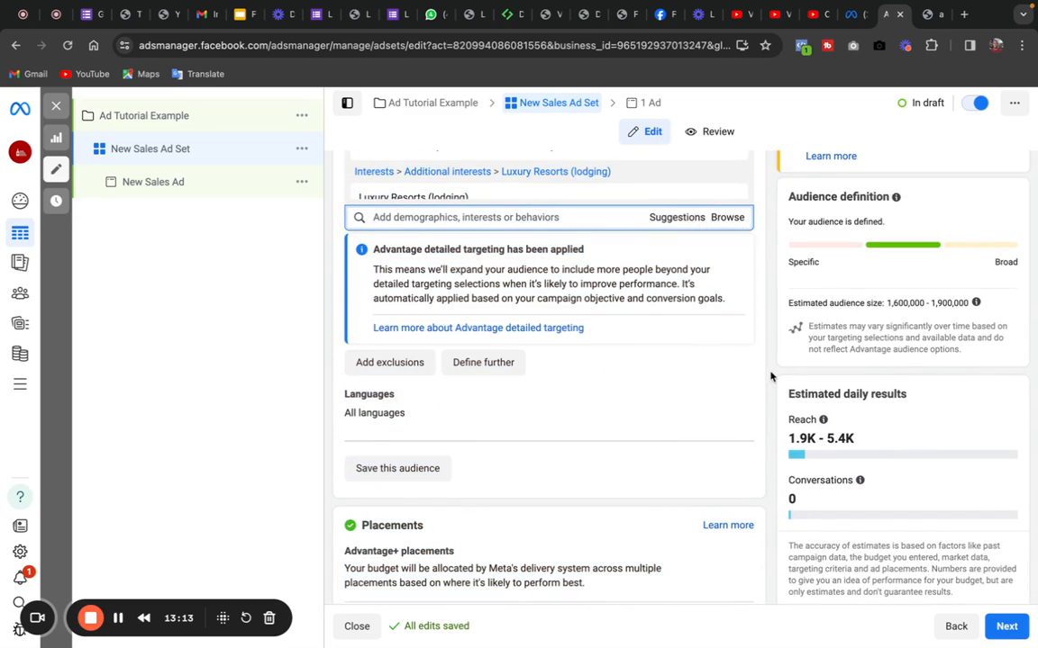
- Add the suggested Frequent international travelers behavior to the detailed targeting
{"action": "left_click", "coordinate": [672, 218]}
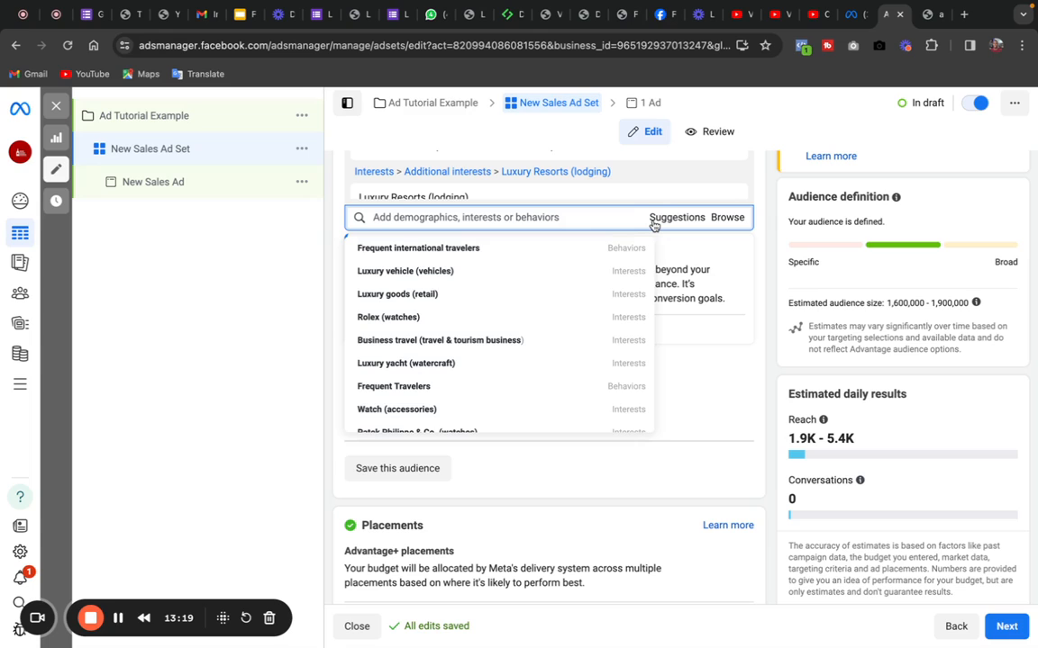
{"action": "mouse_move", "coordinate": [434, 243]}
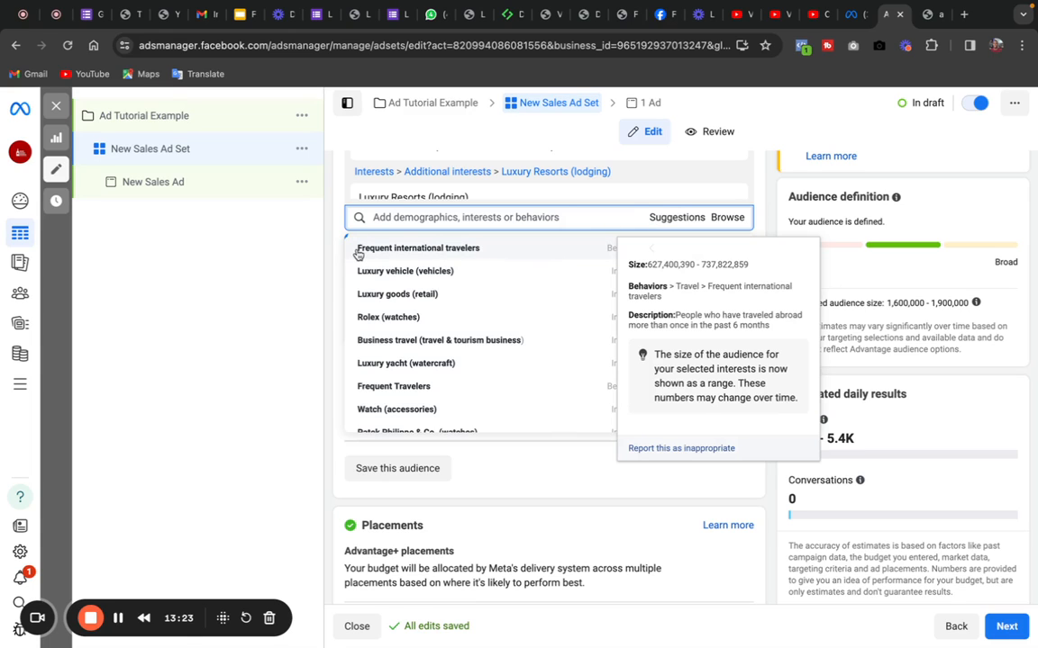
{"action": "left_click", "coordinate": [448, 250]}
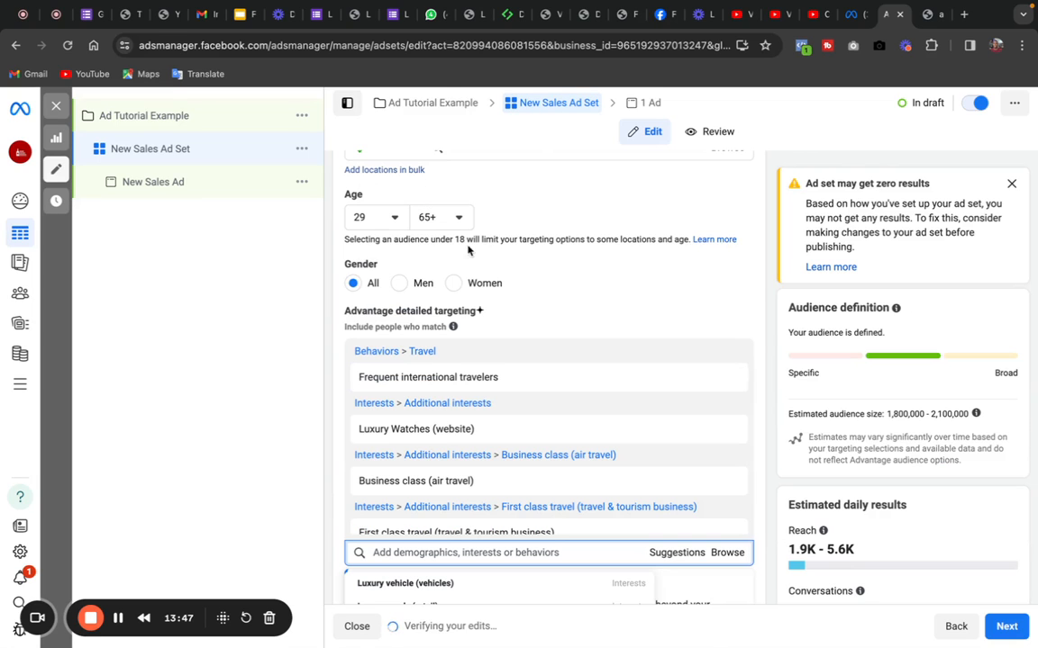
{"action": "mouse_move", "coordinate": [764, 338]}
{"action": "left_mouse_down"}
{"action": "mouse_move", "coordinate": [750, 614]}
{"action": "mouse_move", "coordinate": [778, 354]}
{"action": "left_mouse_up"}
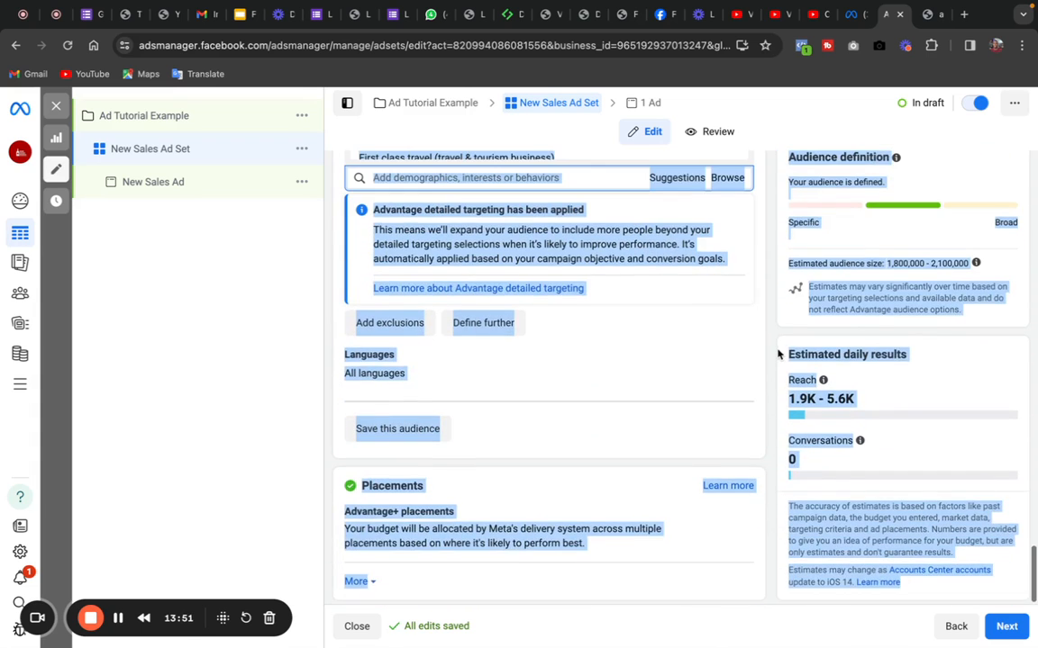
{"action": "left_click", "coordinate": [776, 350]}
- Add the suggested interests Luxury goods (retail) and Luxury yacht (watercraft) to the detailed targeting
{"action": "left_click", "coordinate": [675, 179]}
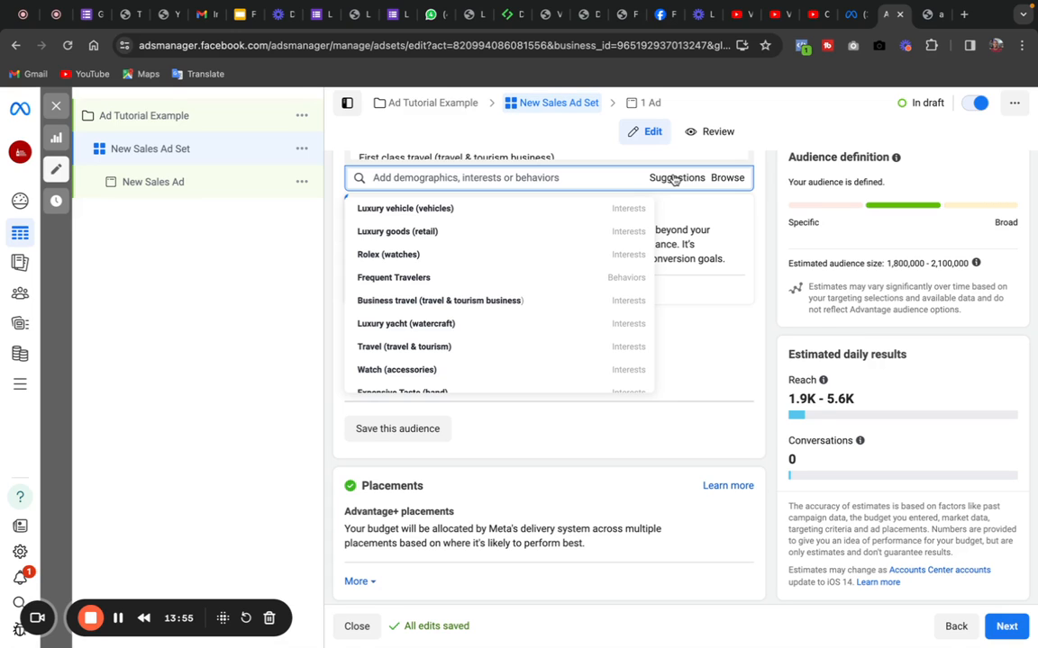
{"action": "mouse_move", "coordinate": [437, 394]}
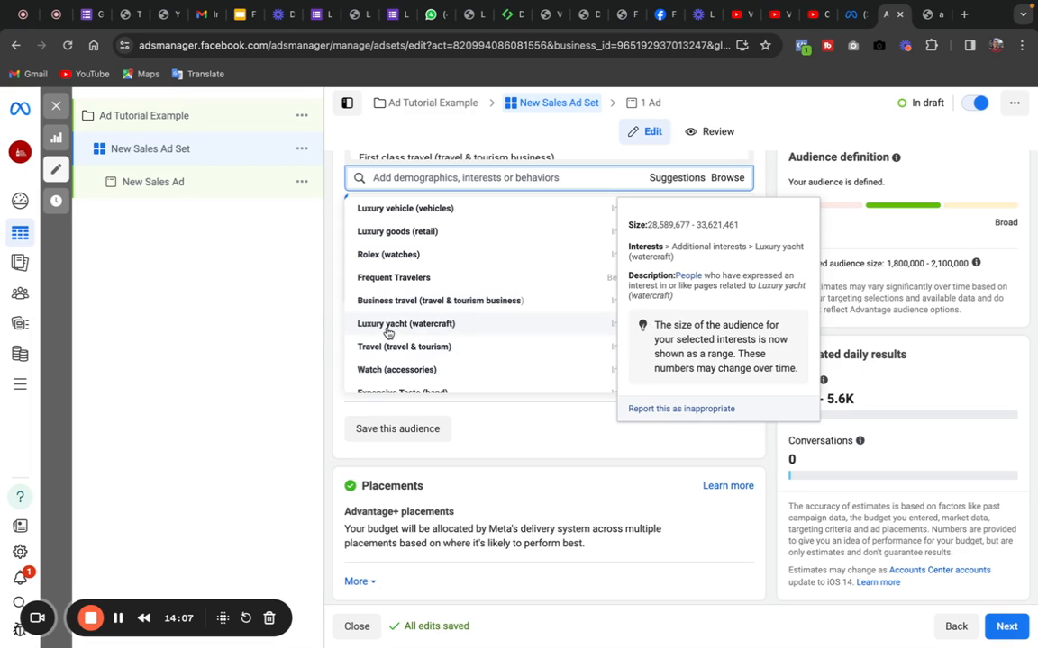
{"action": "left_click", "coordinate": [367, 236]}
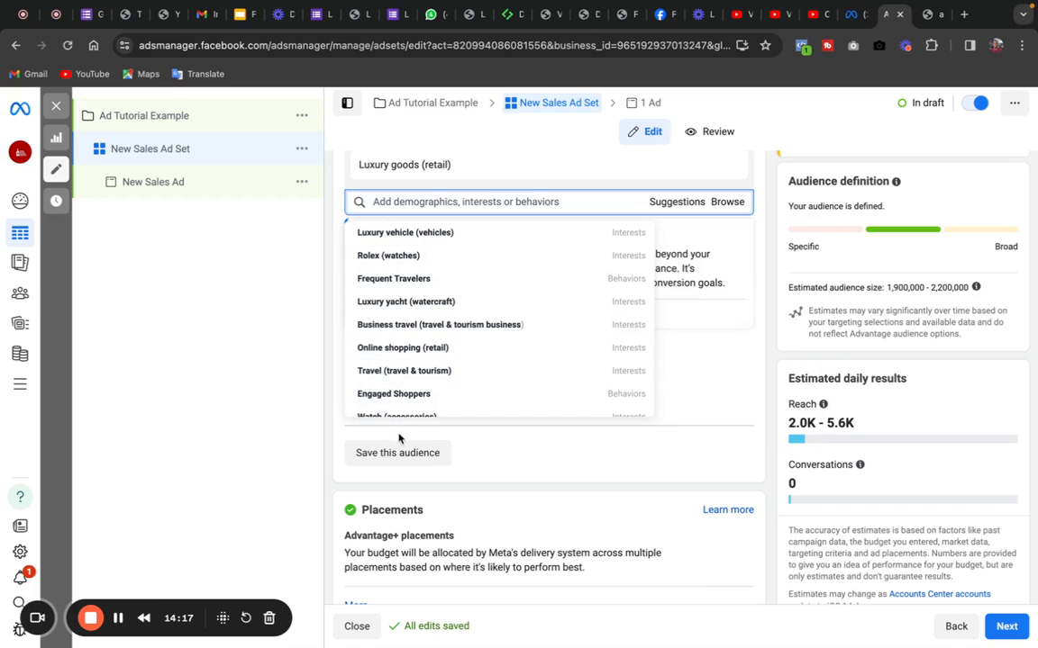
{"action": "left_click", "coordinate": [381, 305]}
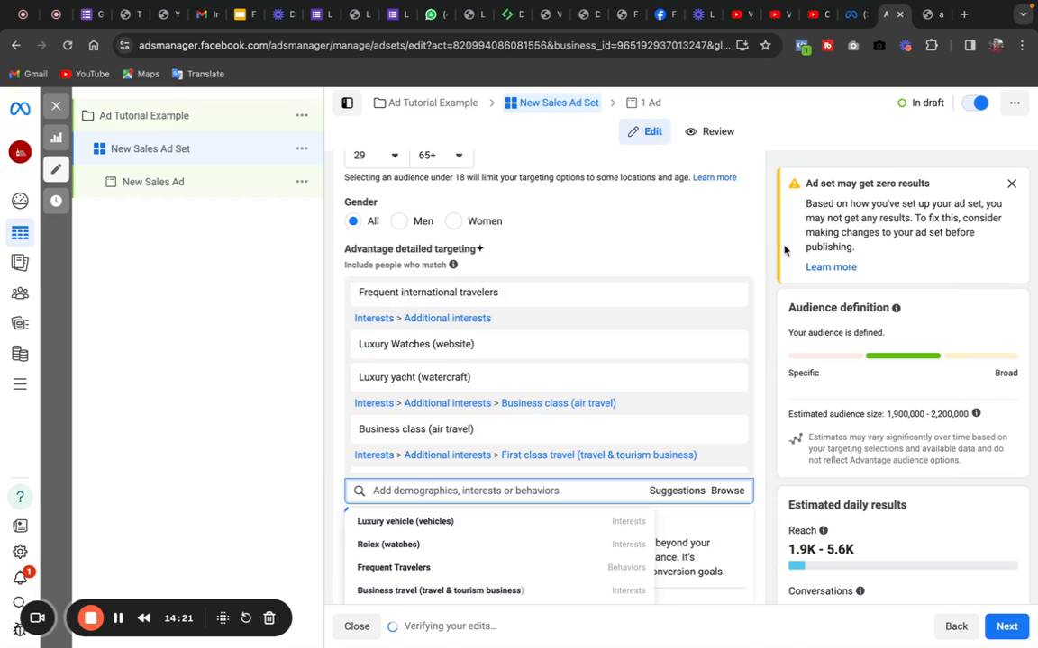
{"action": "left_click_drag", "start_coordinate": [759, 252], "coordinate": [755, 526]}
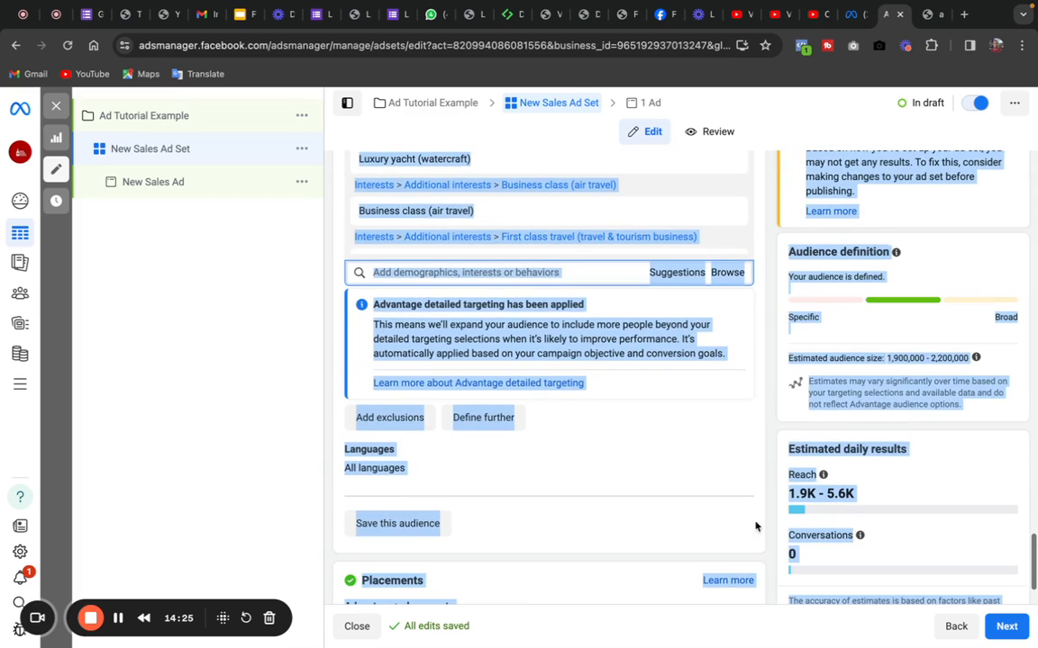
{"action": "left_click", "coordinate": [709, 301]}
{"action": "left_click", "coordinate": [674, 273]}
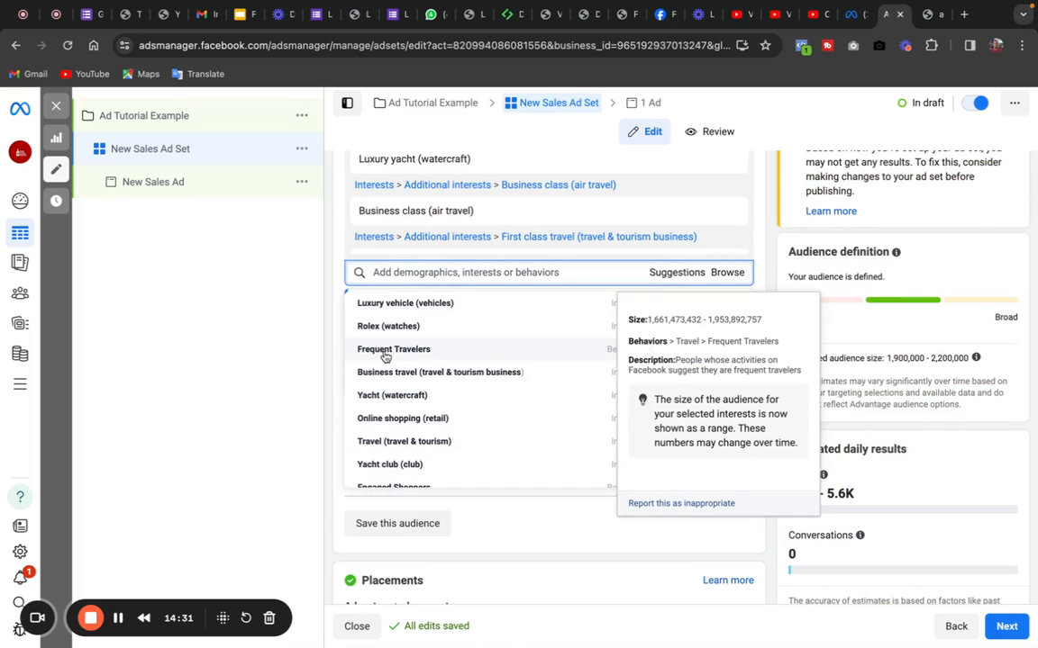
{"action": "left_click", "coordinate": [335, 341]}
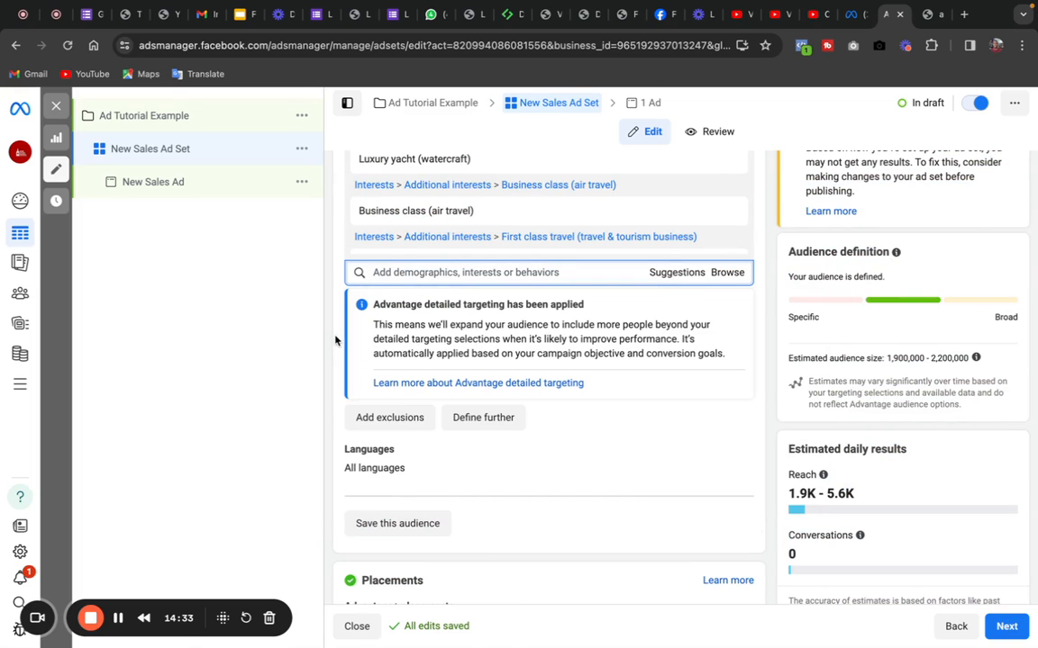